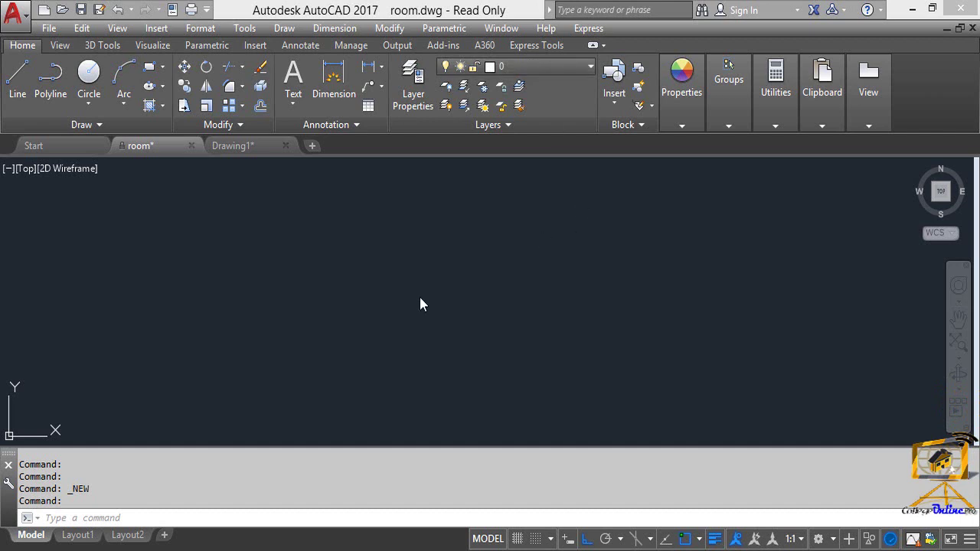
# Draw a square with RECTANG by picking two opposite corners
pyautogui.press('Escape')
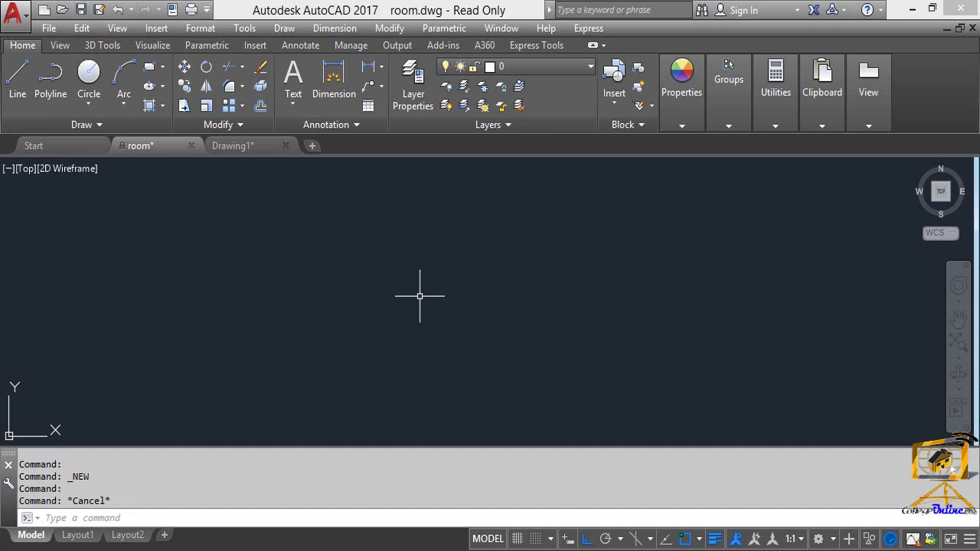
pyautogui.write('rec')
pyautogui.press('Return')
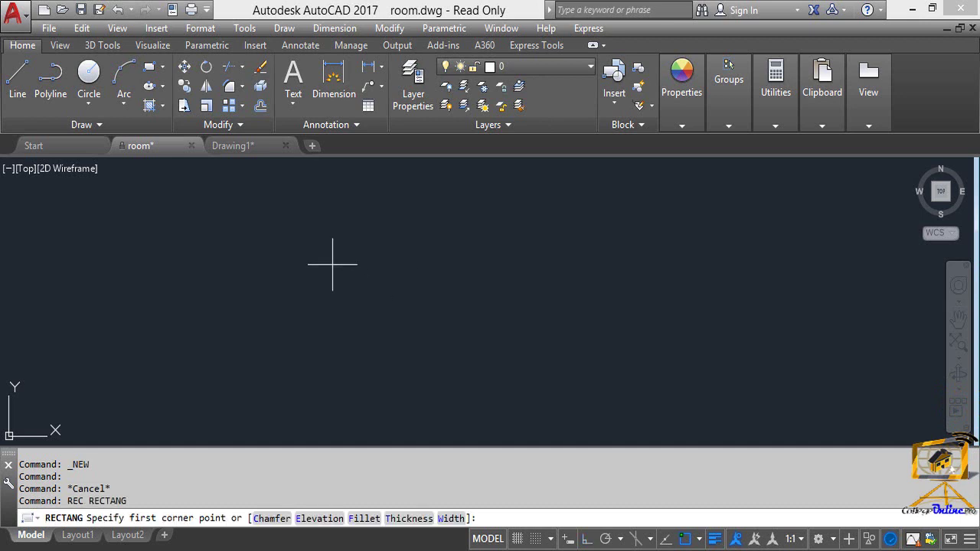
pyautogui.click(303, 239)
pyautogui.click(378, 310)
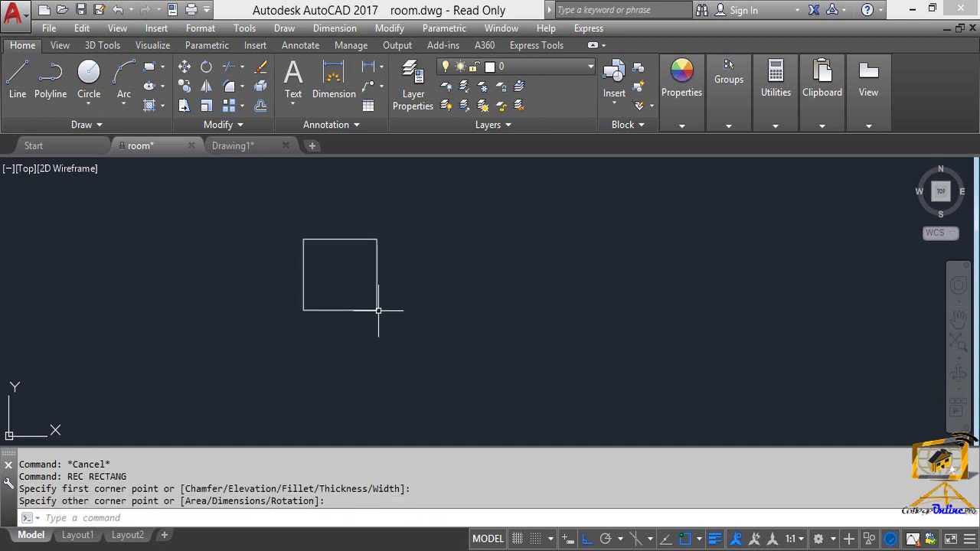
pyautogui.moveTo(457, 317)
pyautogui.mouseDown(button='middle')
pyautogui.moveTo(452, 256)
pyautogui.moveTo(421, 282)
pyautogui.mouseUp(button='middle')
pyautogui.press('Escape')
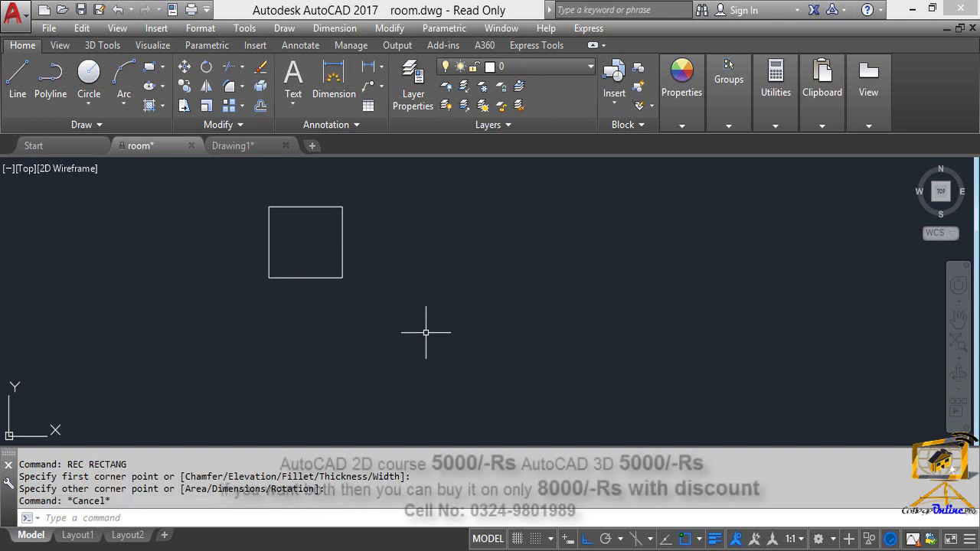
# Draw a circle to the right of the square, setting its centre and radius
pyautogui.write('c')
pyautogui.press('Return')
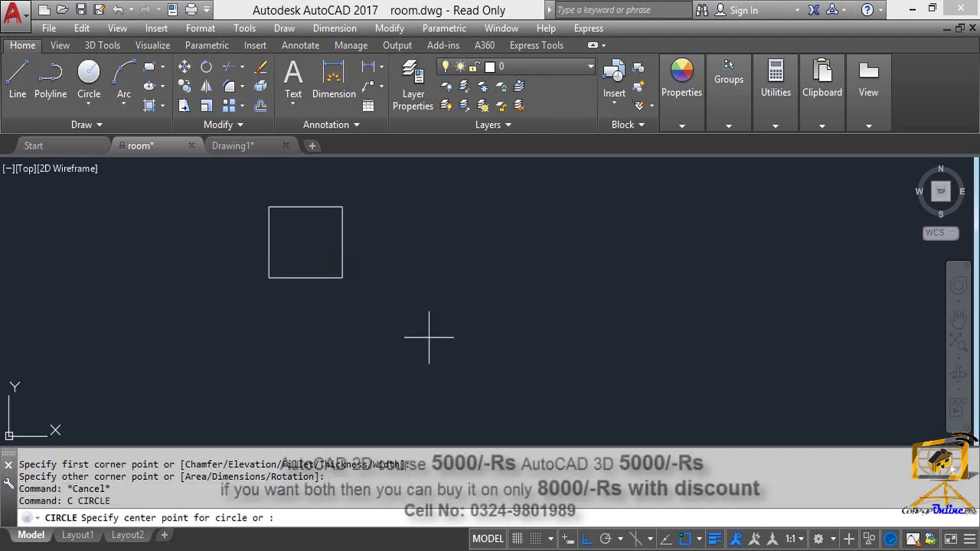
pyautogui.click(470, 264)
pyautogui.click(477, 306)
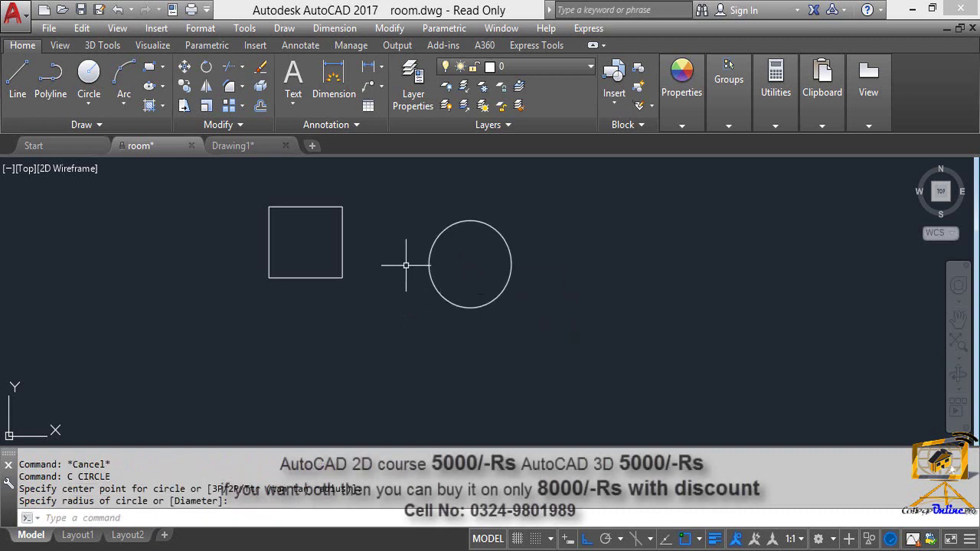
pyautogui.moveTo(400, 265); pyautogui.dragTo(445, 223, button='middle')
pyautogui.press('Escape')
pyautogui.press('Escape')
# Draw a three-segment open line shape below the square and circle
pyautogui.write('1')
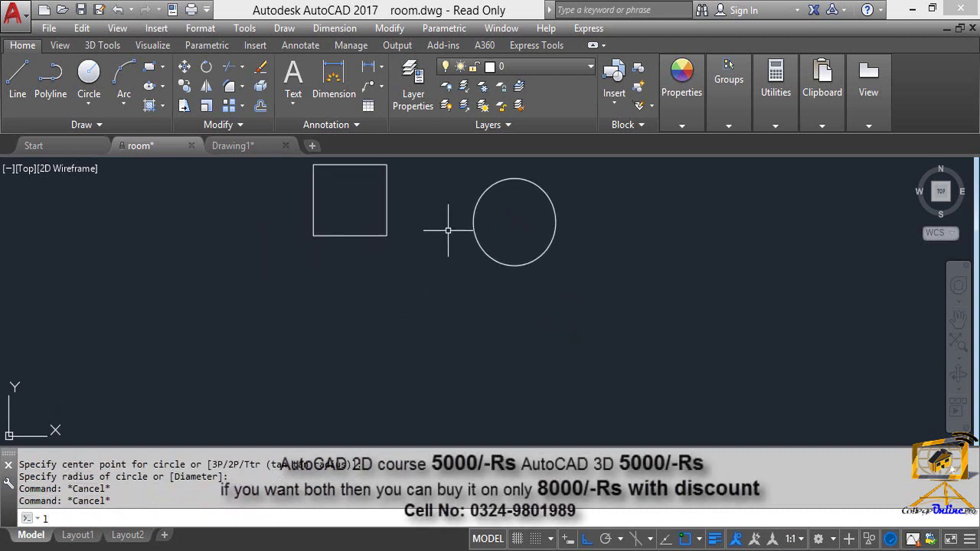
pyautogui.press('Return')
pyautogui.click(453, 301)
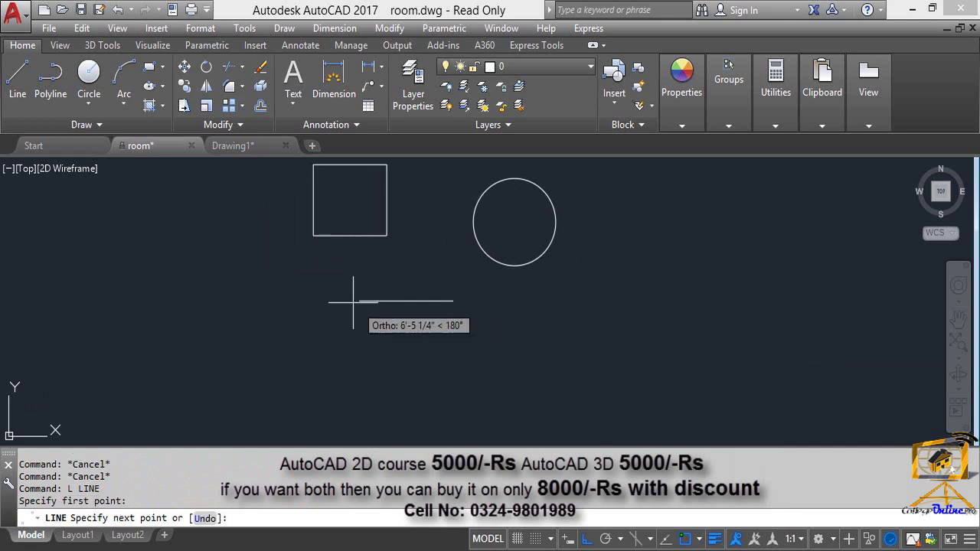
pyautogui.click(253, 300)
pyautogui.click(267, 368)
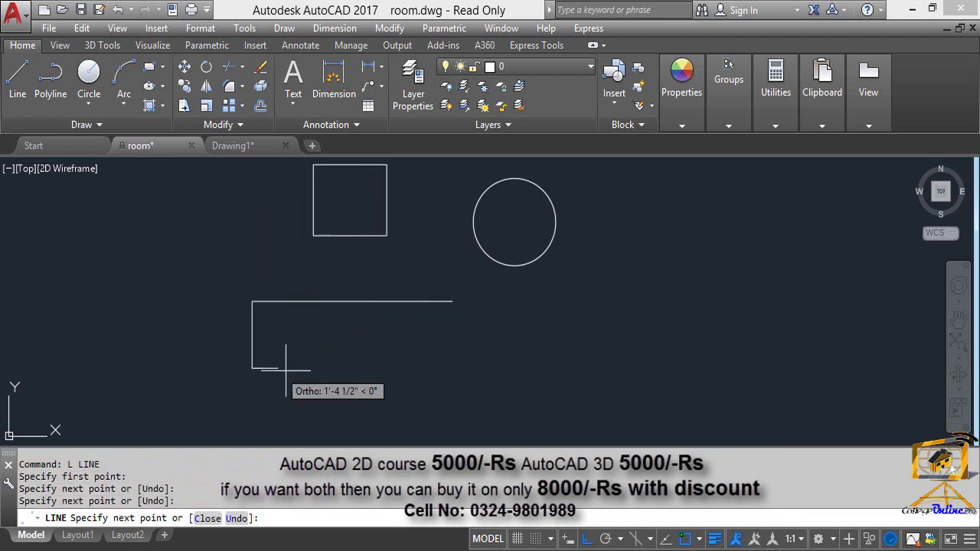
pyautogui.click(345, 370)
pyautogui.press('Escape')
pyautogui.press('Escape')
pyautogui.scroll(2, 345, 208)
pyautogui.scroll(-2, 354, 264)
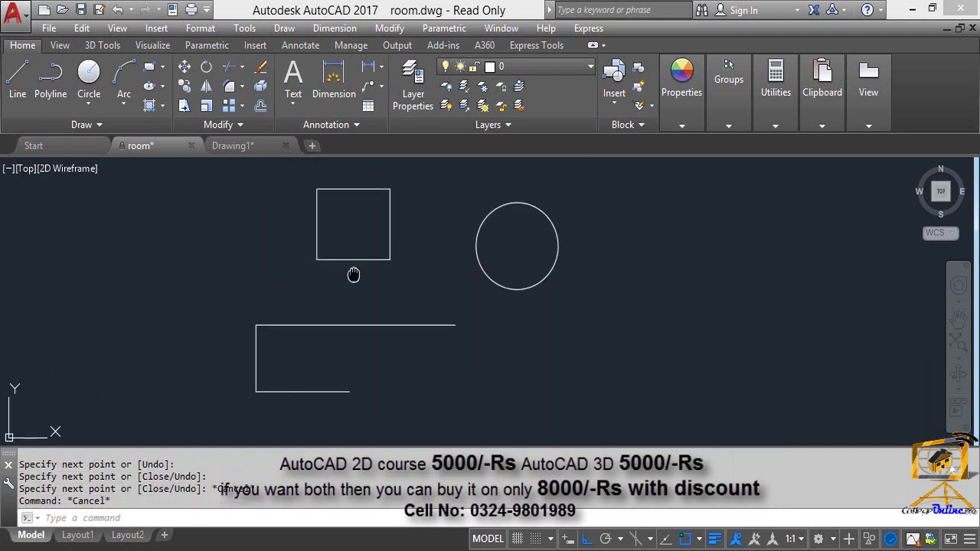
pyautogui.scroll(2, 343, 268)
pyautogui.press('Escape')
pyautogui.press('Escape')
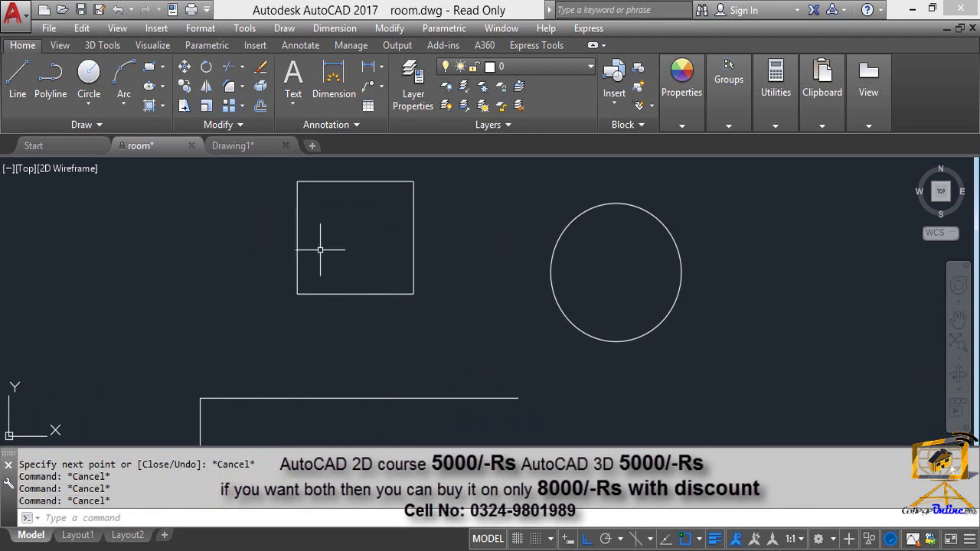
pyautogui.scroll(-2, 333, 262)
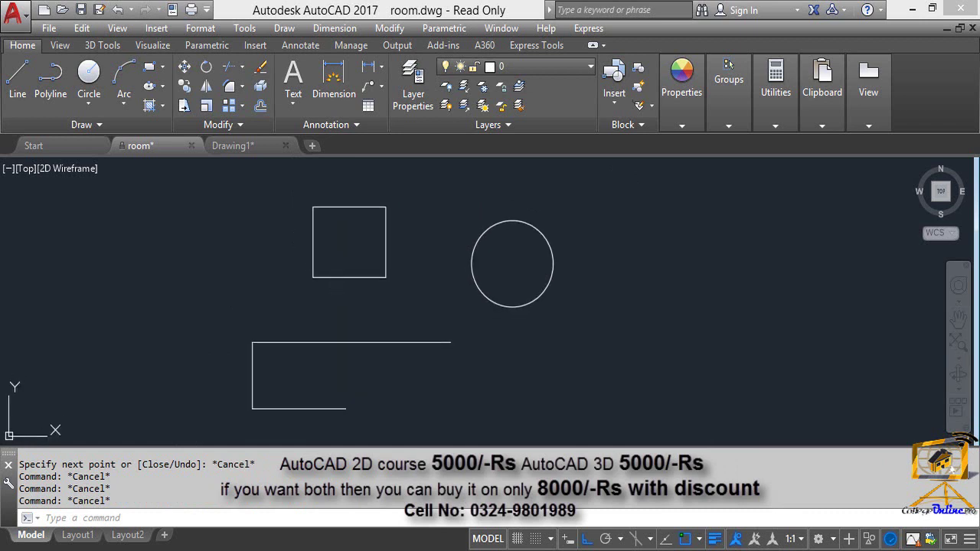
pyautogui.press('Escape')
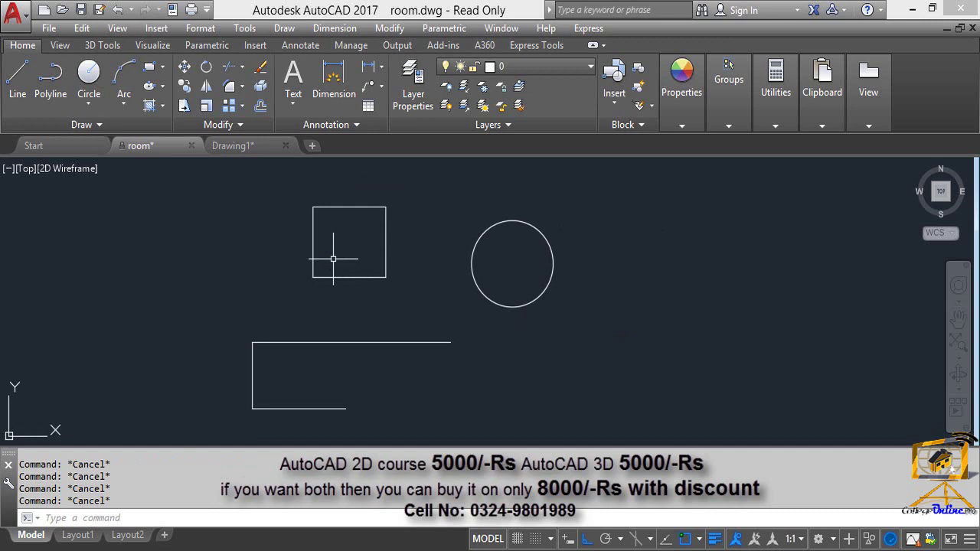
# Start MOVE with M and pick the square as the only object to relocate
pyautogui.write('m')
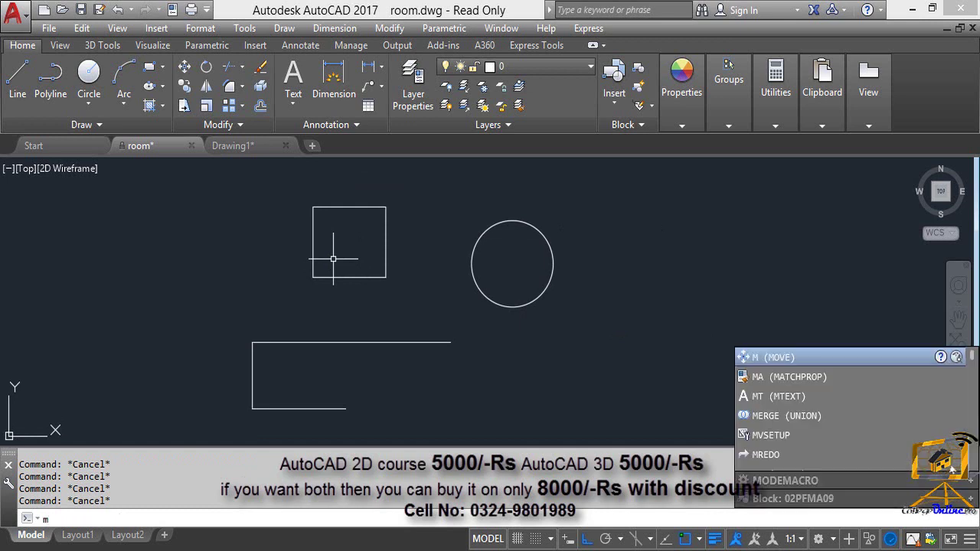
pyautogui.press('Return')
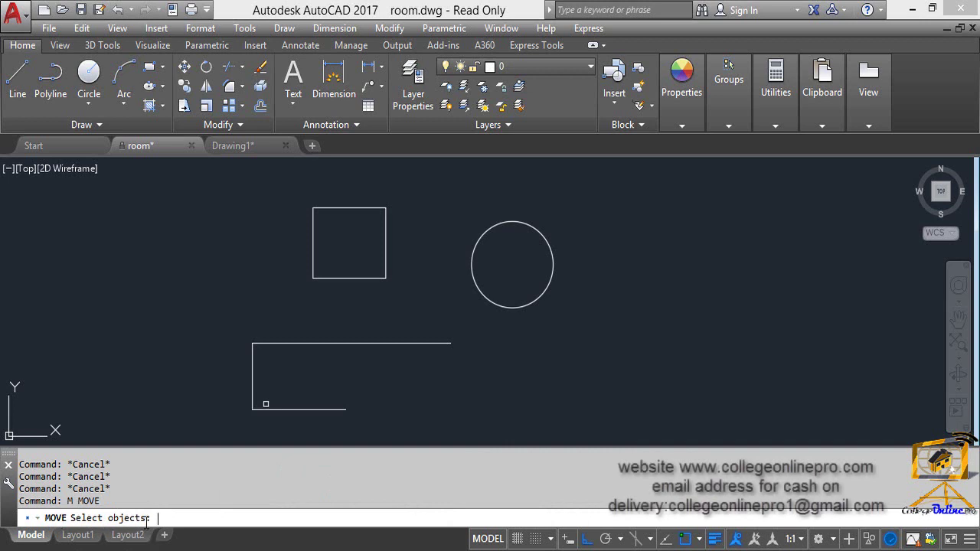
pyautogui.moveTo(341, 268); pyautogui.dragTo(299, 294, button='middle')
pyautogui.scroll(2, 300, 294)
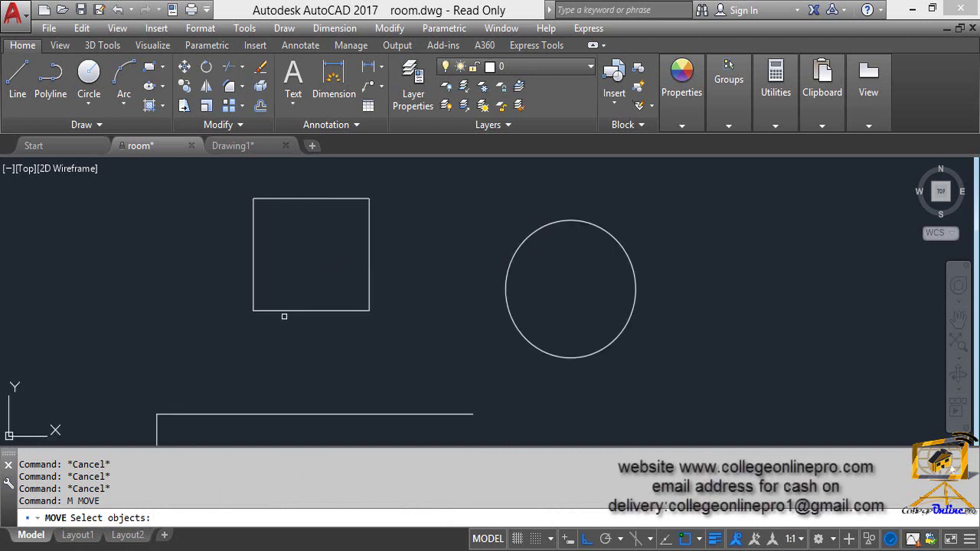
pyautogui.click(277, 310)
pyautogui.scroll(-5, 258, 324)
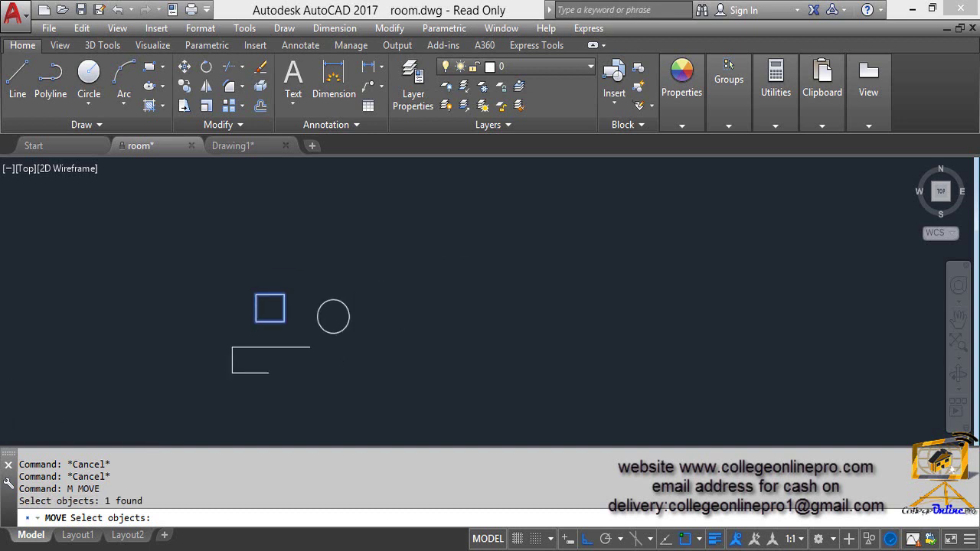
pyautogui.scroll(3, 256, 330)
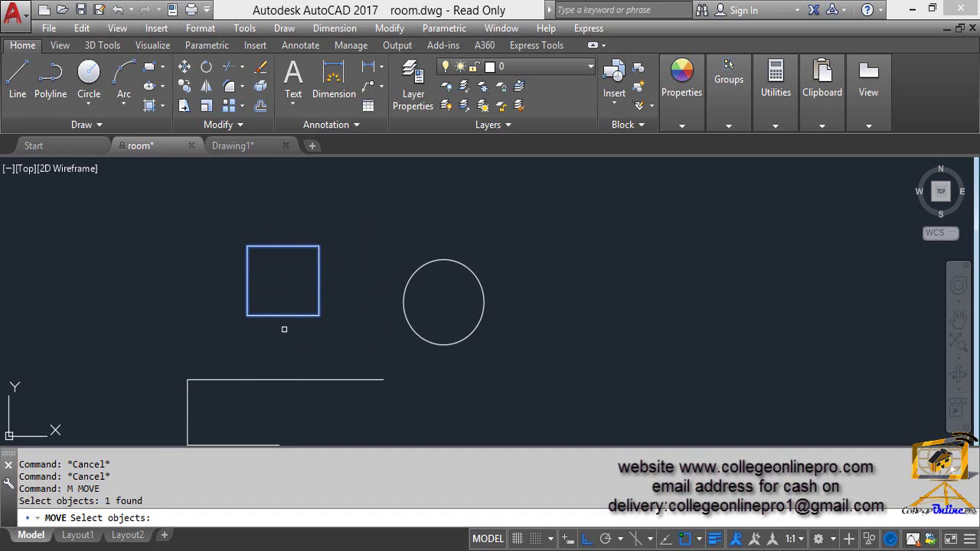
pyautogui.scroll(2, 278, 306)
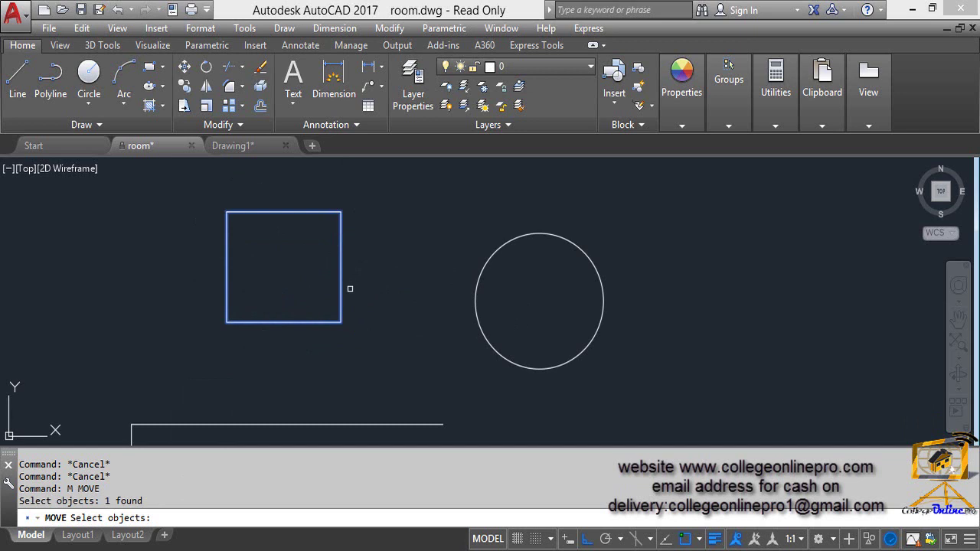
pyautogui.scroll(-2, 328, 330)
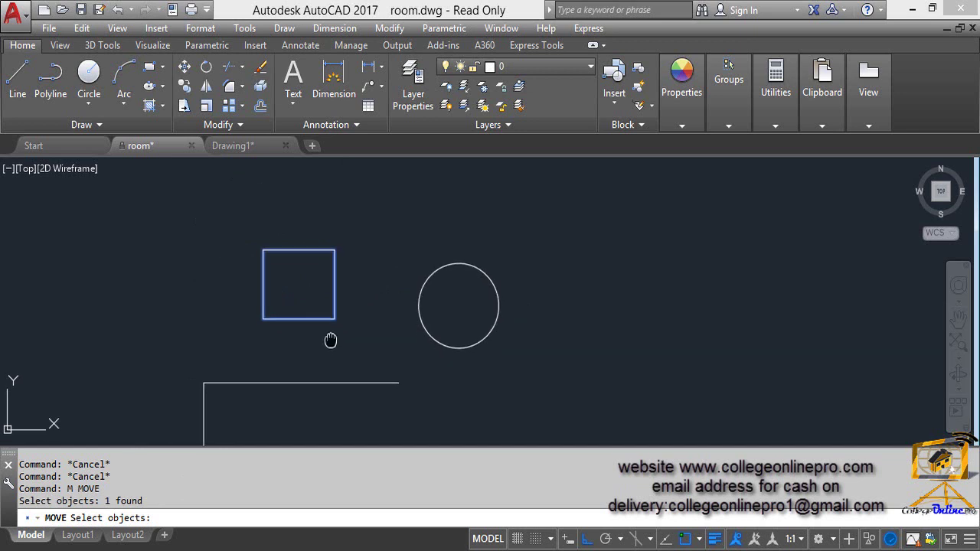
pyautogui.moveTo(333, 344); pyautogui.dragTo(335, 324, button='middle')
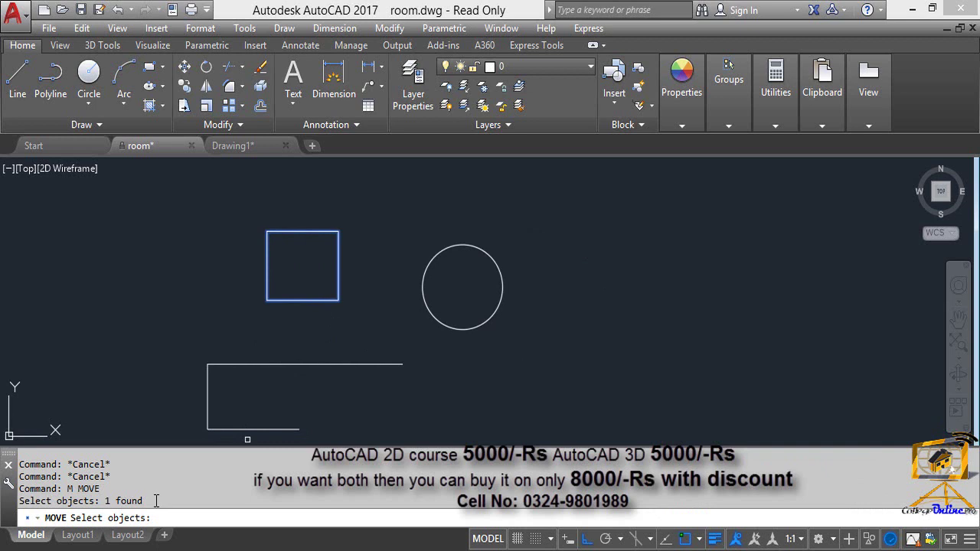
pyautogui.moveTo(143, 500)
pyautogui.mouseDown()
pyautogui.moveTo(121, 502)
pyautogui.moveTo(136, 500)
pyautogui.mouseUp()
pyautogui.press('Return')
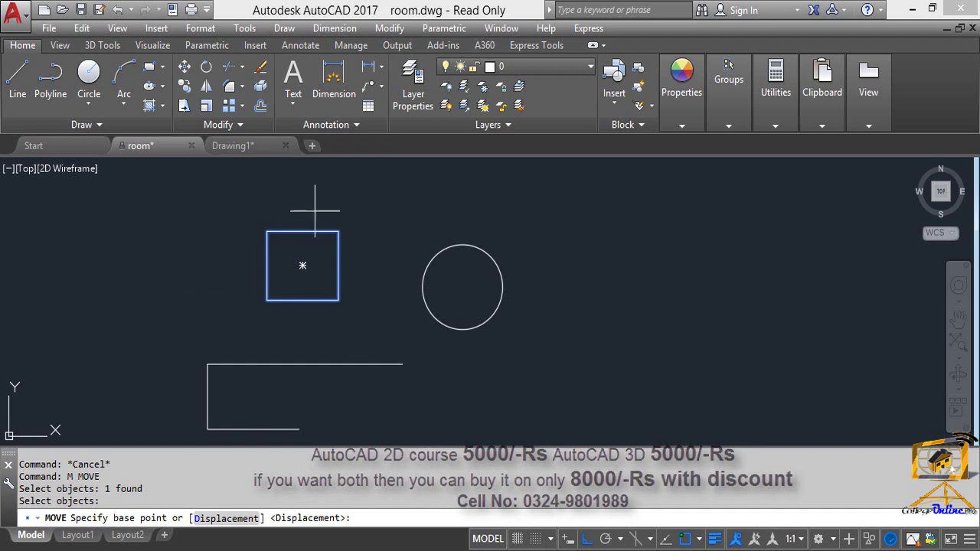
# Move the square by its lower-left corner to a spot above-left of the circle
pyautogui.scroll(1, 302, 302)
pyautogui.moveTo(278, 308); pyautogui.dragTo(275, 336, button='middle')
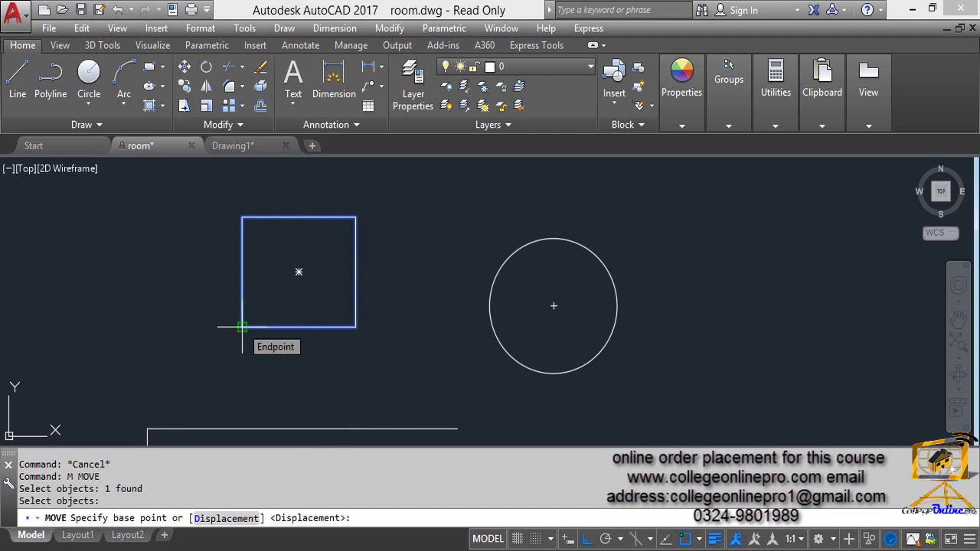
pyautogui.click(242, 327)
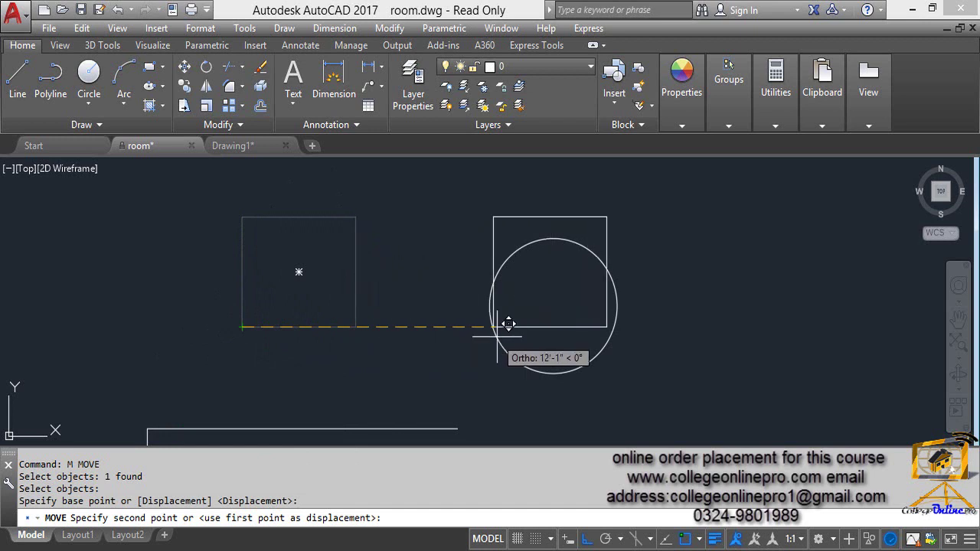
pyautogui.moveTo(507, 324); pyautogui.dragTo(400, 333, button='middle')
pyautogui.click(630, 316)
pyautogui.scroll(-2, 543, 420)
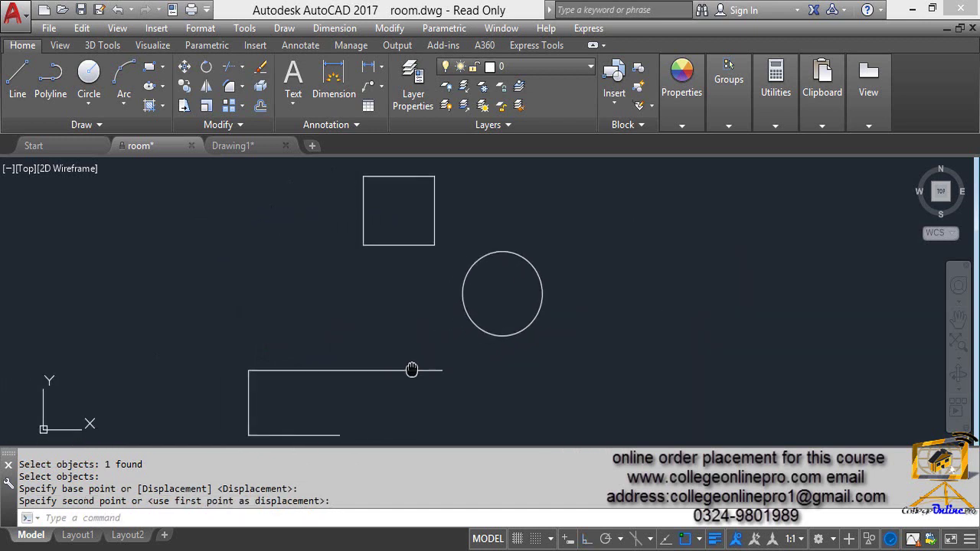
pyautogui.moveTo(481, 305); pyautogui.dragTo(437, 329, button='middle')
# Start MOVE and crossing-select the circle as the object to move
pyautogui.press('Escape')
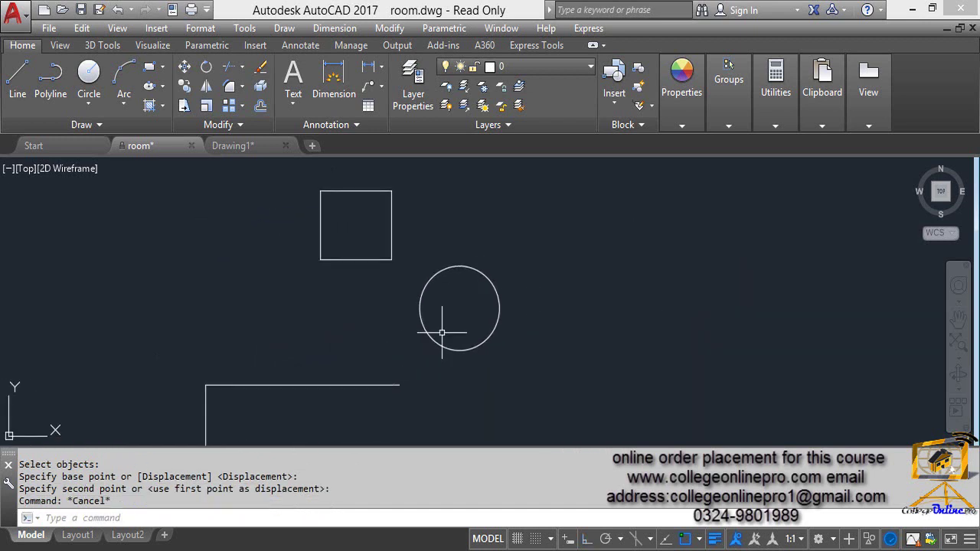
pyautogui.write('m')
pyautogui.press('Return')
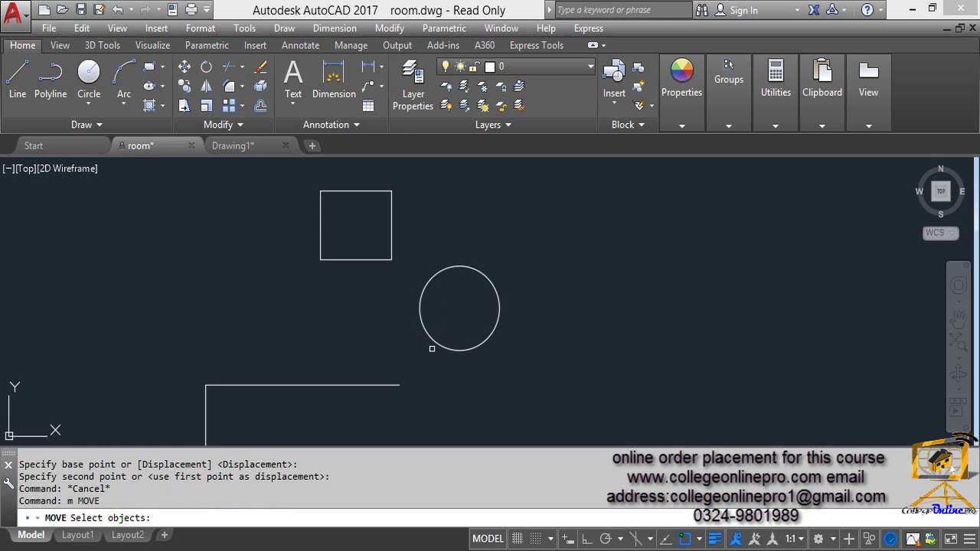
pyautogui.moveTo(377, 358); pyautogui.dragTo(351, 330, button='middle')
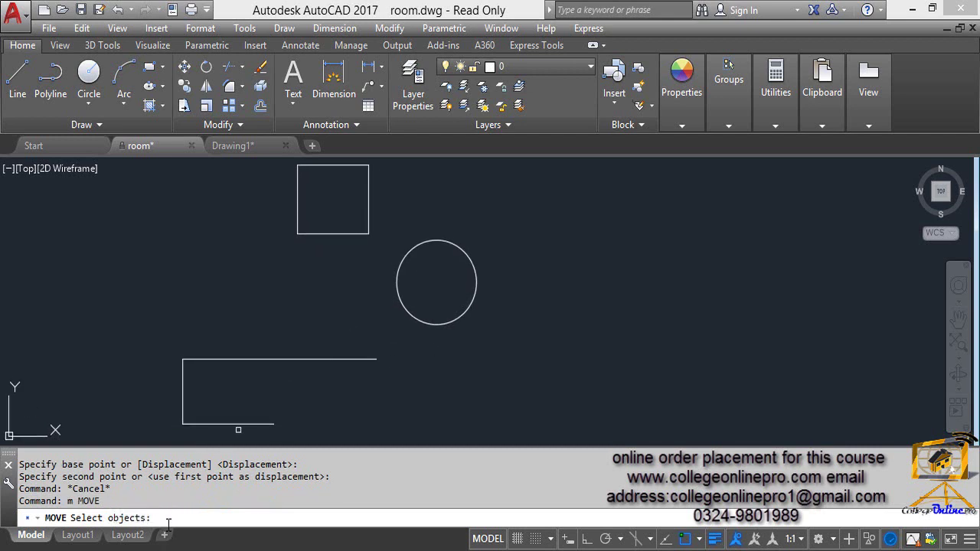
pyautogui.moveTo(477, 350); pyautogui.dragTo(398, 218)
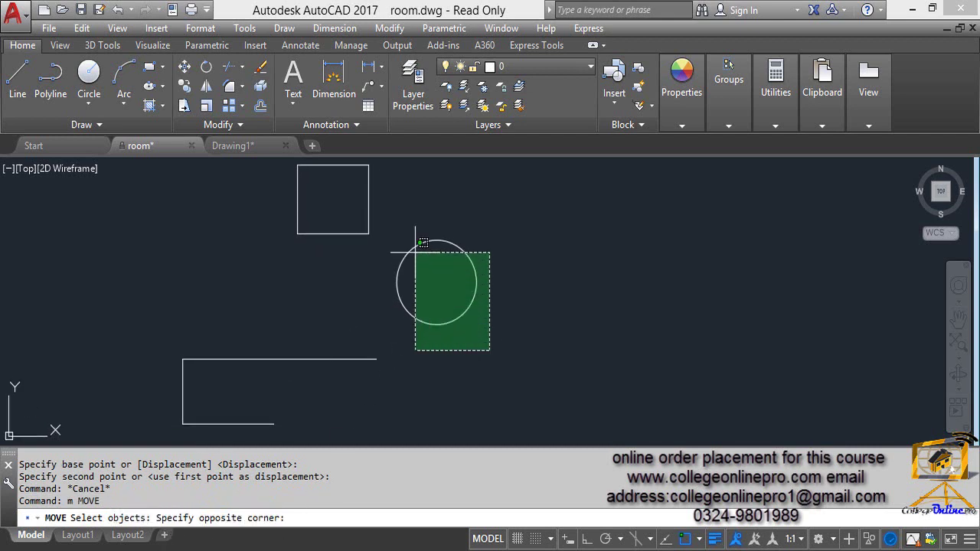
pyautogui.moveTo(427, 313); pyautogui.dragTo(436, 316, button='middle')
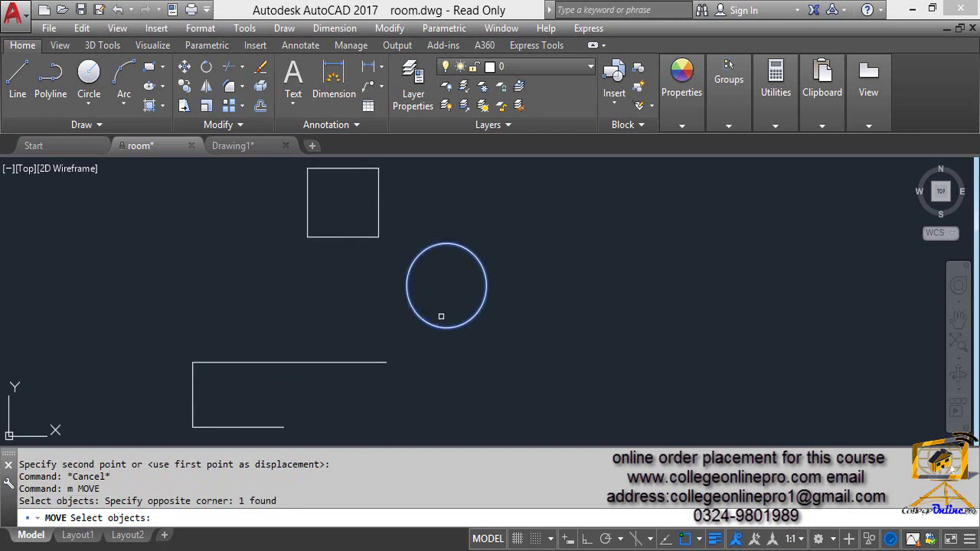
pyautogui.press('Return')
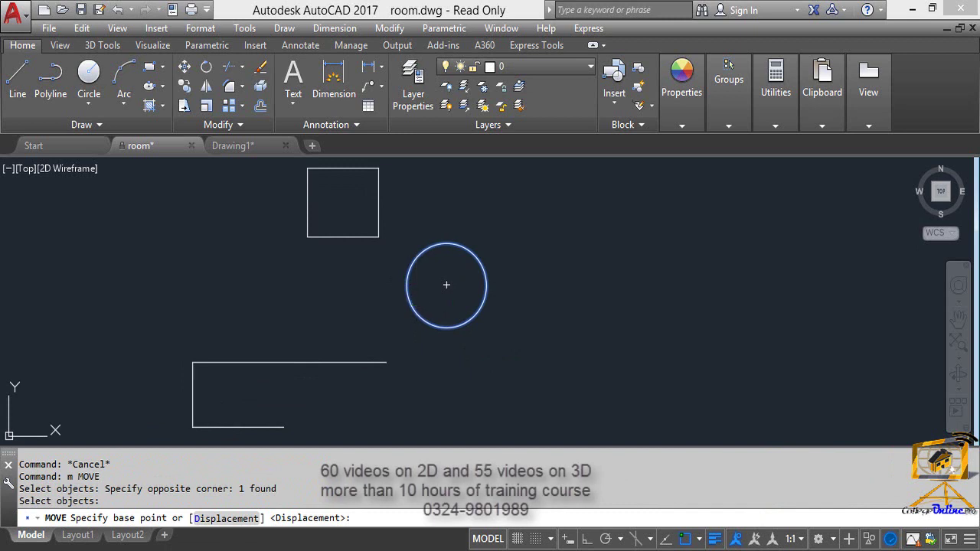
# Move the circle by its centre to a spot left of the square, then start MOVE again
pyautogui.moveTo(425, 299); pyautogui.dragTo(433, 313, button='middle')
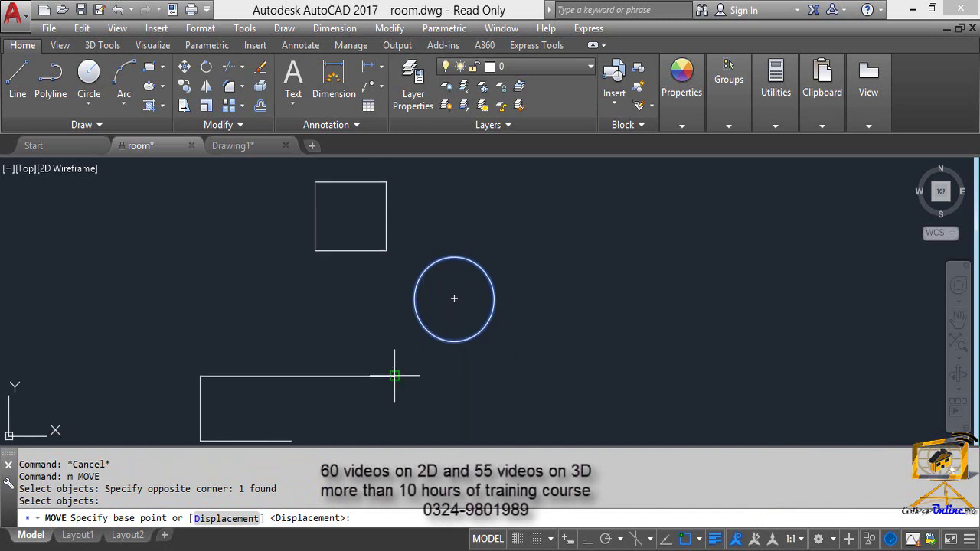
pyautogui.click(454, 299)
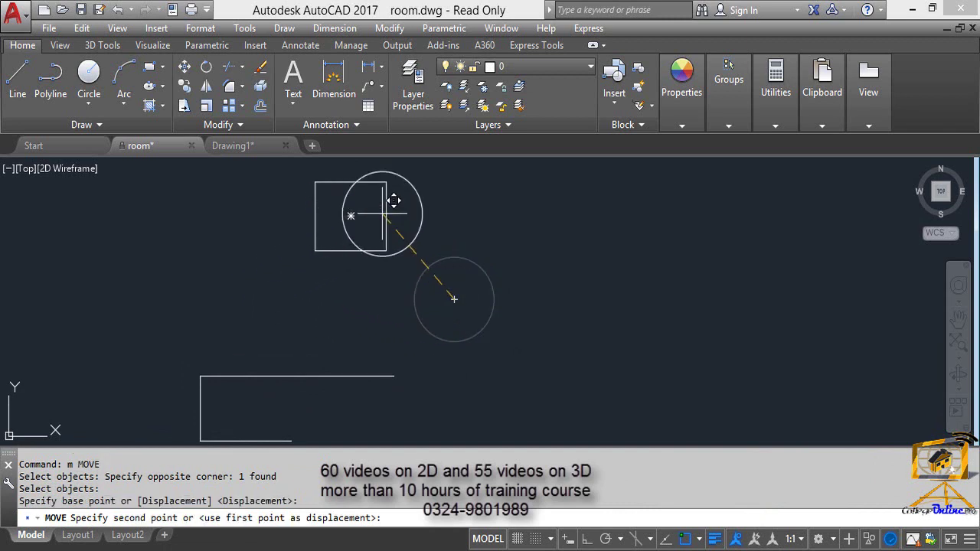
pyautogui.moveTo(281, 329); pyautogui.dragTo(555, 305, button='middle')
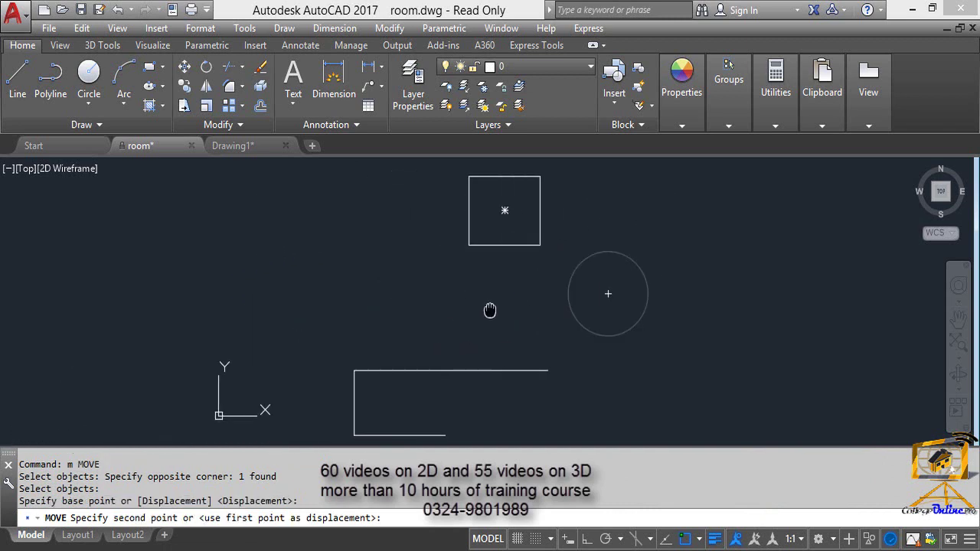
pyautogui.click(370, 224)
pyautogui.moveTo(329, 291); pyautogui.dragTo(304, 249, button='middle')
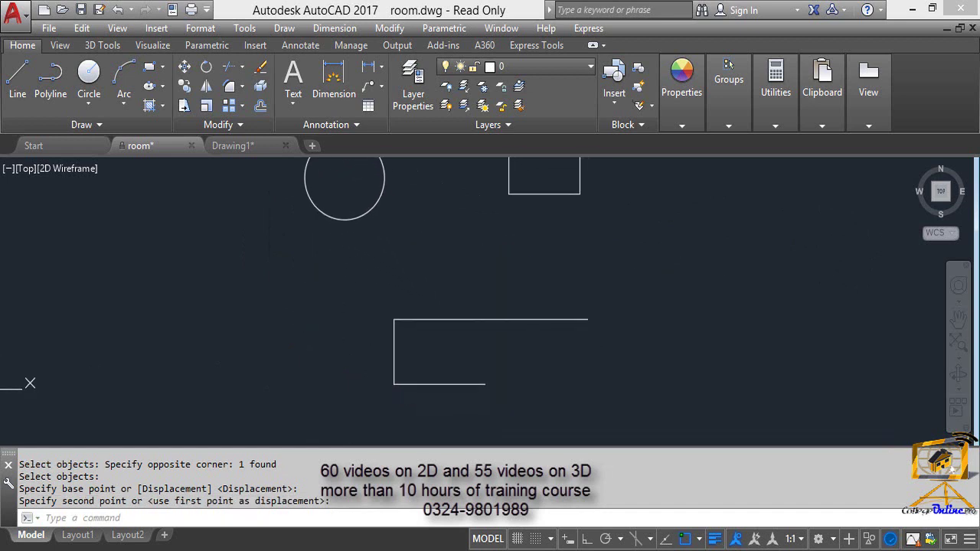
pyautogui.moveTo(431, 335); pyautogui.dragTo(391, 311, button='middle')
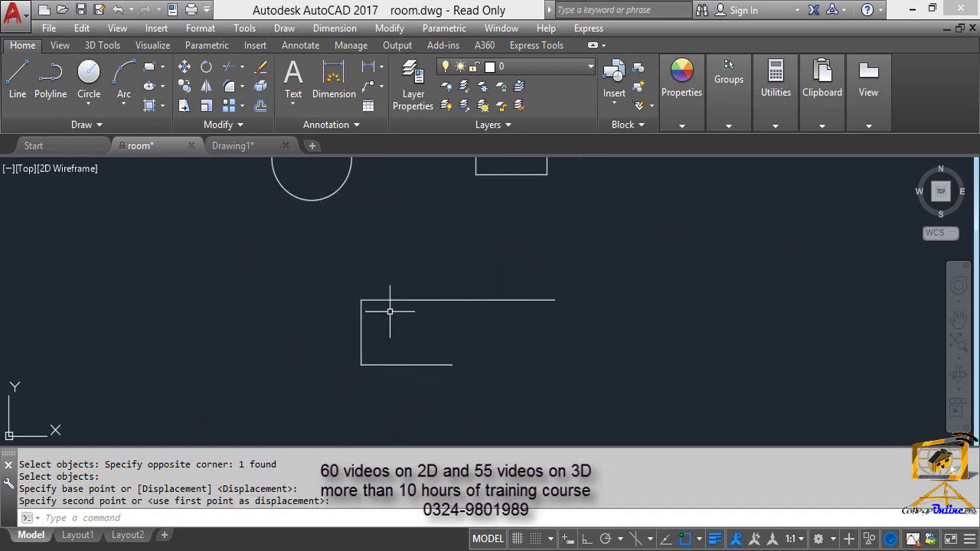
pyautogui.scroll(-2, 367, 332)
pyautogui.write('m')
pyautogui.press('Return')
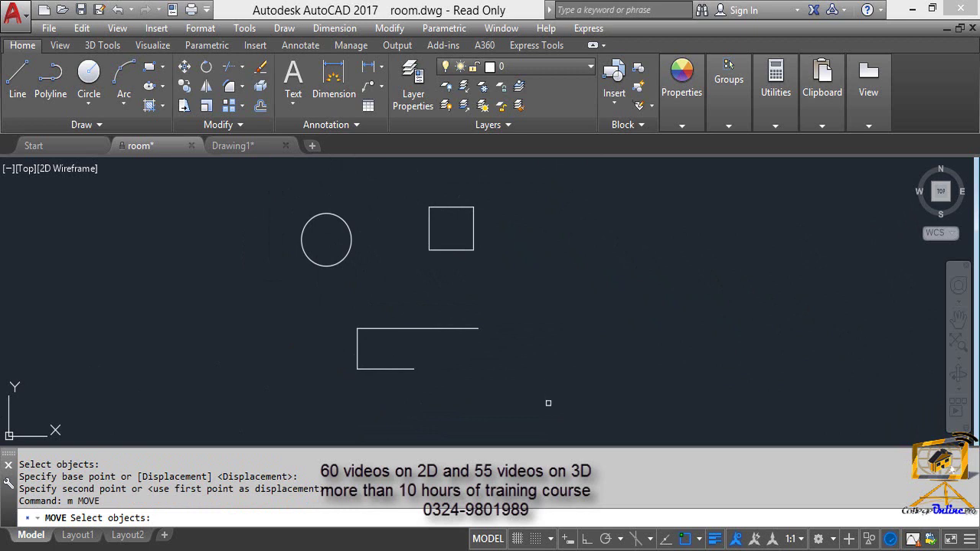
# Move the circle and open line together by the line's corner to the right of the square
pyautogui.click(548, 403)
pyautogui.click(274, 260)
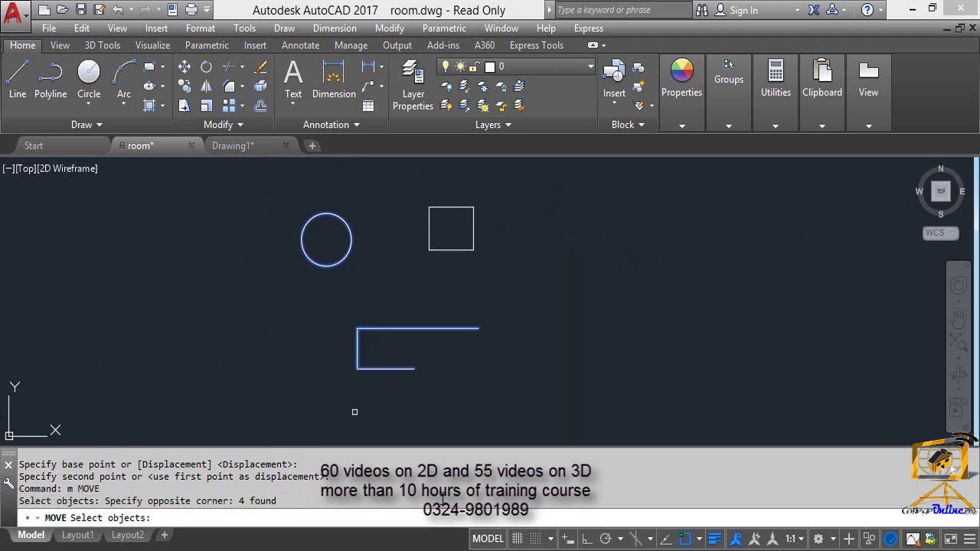
pyautogui.press('Return')
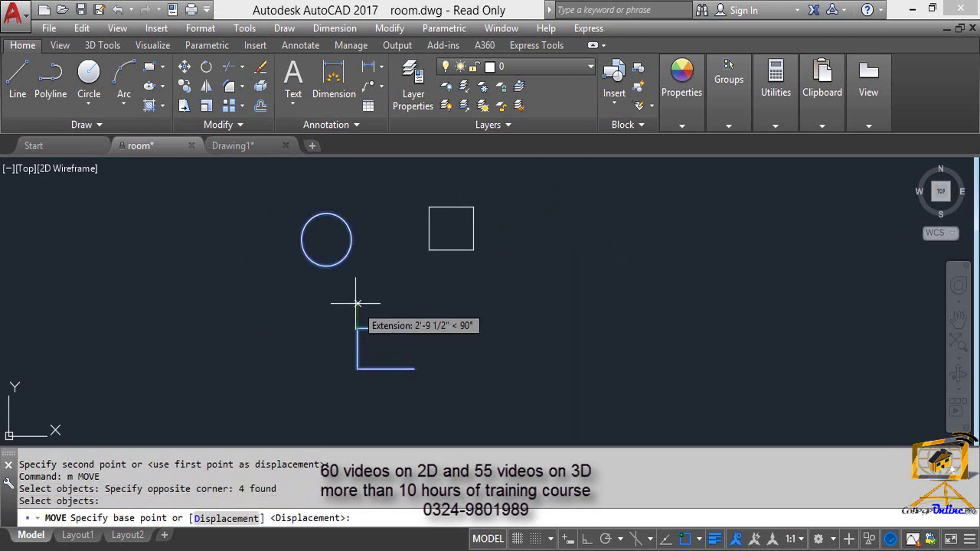
pyautogui.scroll(3, 346, 294)
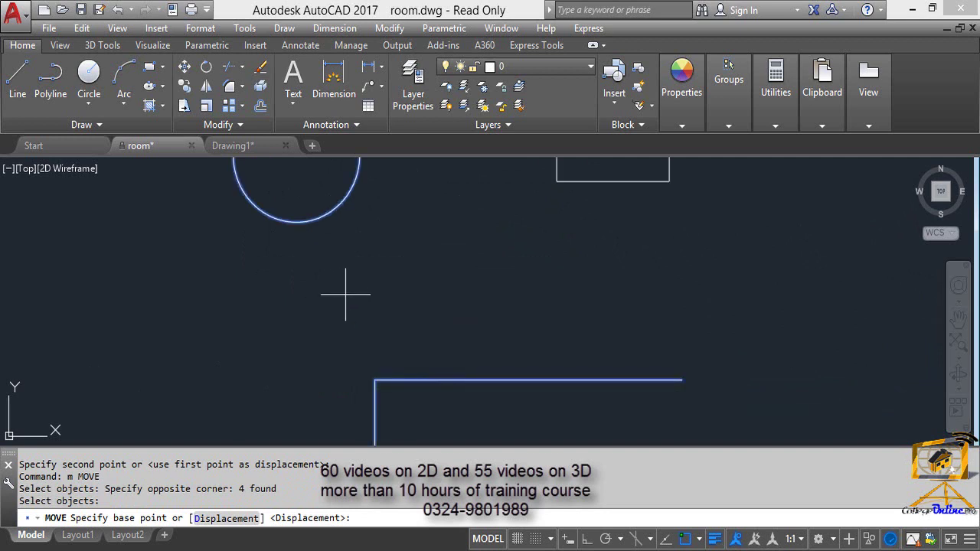
pyautogui.click(346, 294)
pyautogui.scroll(-3, 389, 284)
pyautogui.scroll(-2, 307, 328)
pyautogui.click(364, 212)
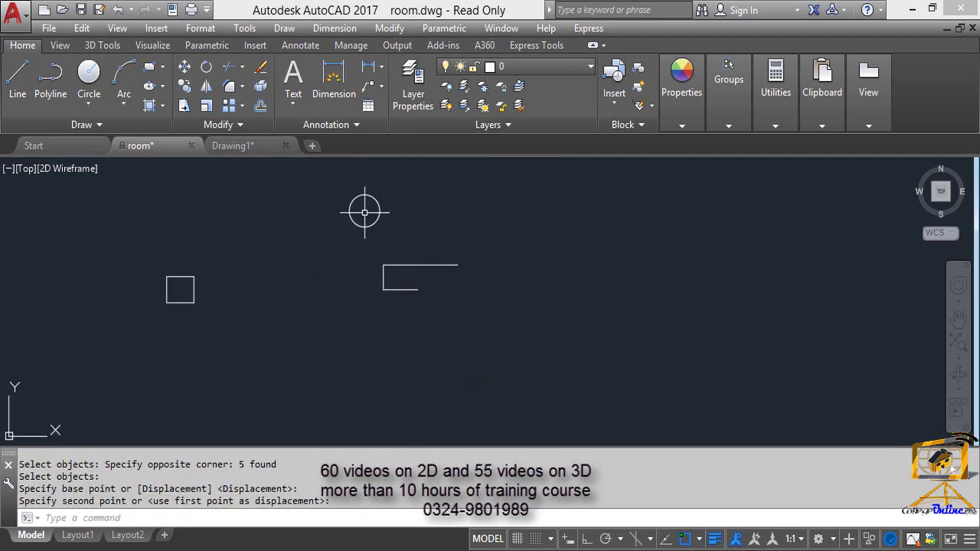
pyautogui.press('Escape')
pyautogui.press('Escape')
pyautogui.press('Escape')
pyautogui.scroll(2, 306, 267)
pyautogui.moveTo(343, 276); pyautogui.dragTo(383, 303, button='middle')
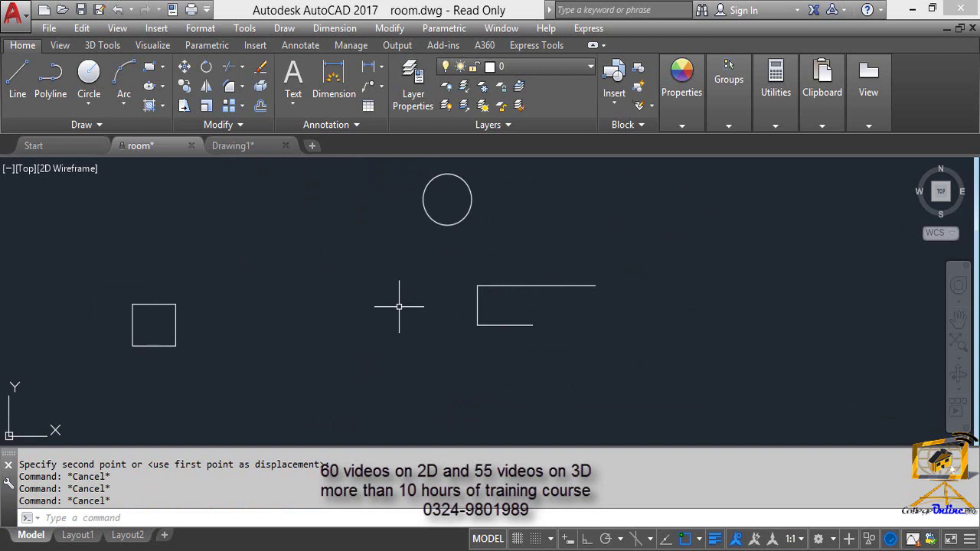
# Start COPY, select the circle and open line pair, and base it on the line's endpoint
pyautogui.write('C')
pyautogui.write('O')
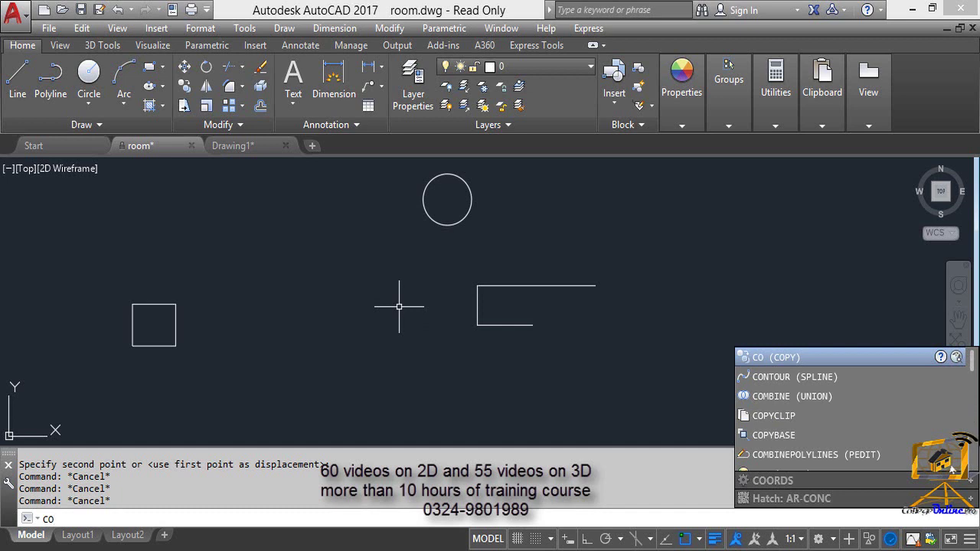
pyautogui.press('Return')
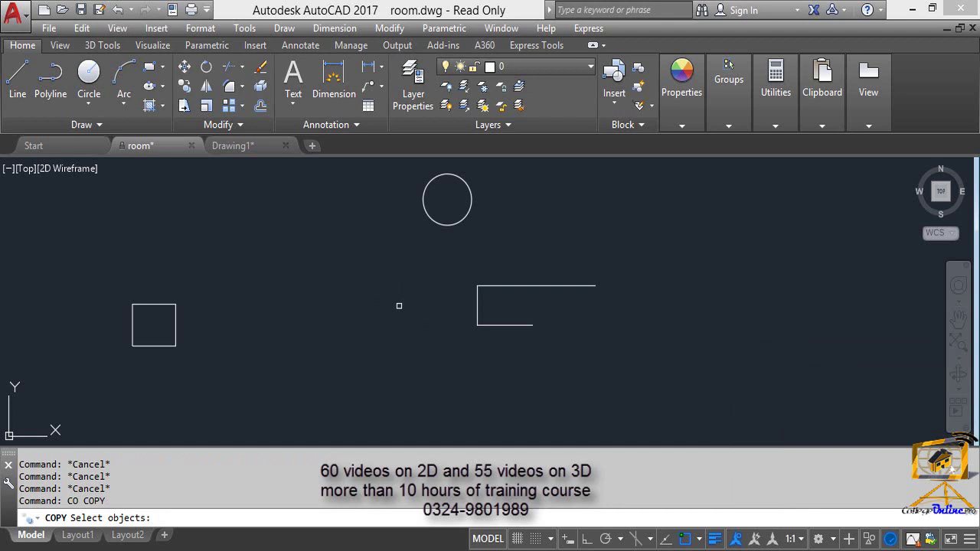
pyautogui.moveTo(305, 355); pyautogui.dragTo(284, 345, button='middle')
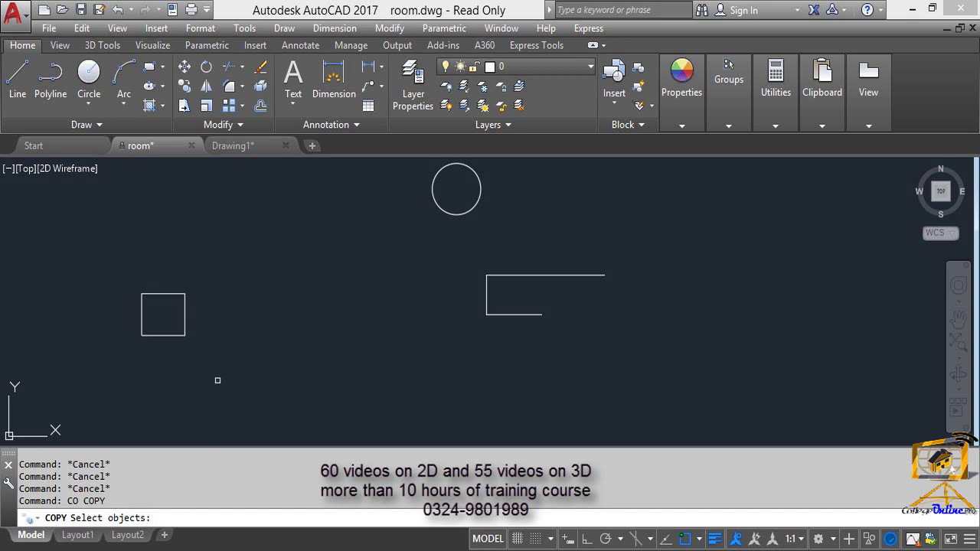
pyautogui.scroll(-1, 299, 361)
pyautogui.scroll(-4, 479, 350)
pyautogui.scroll(3, 542, 367)
pyautogui.click(583, 394)
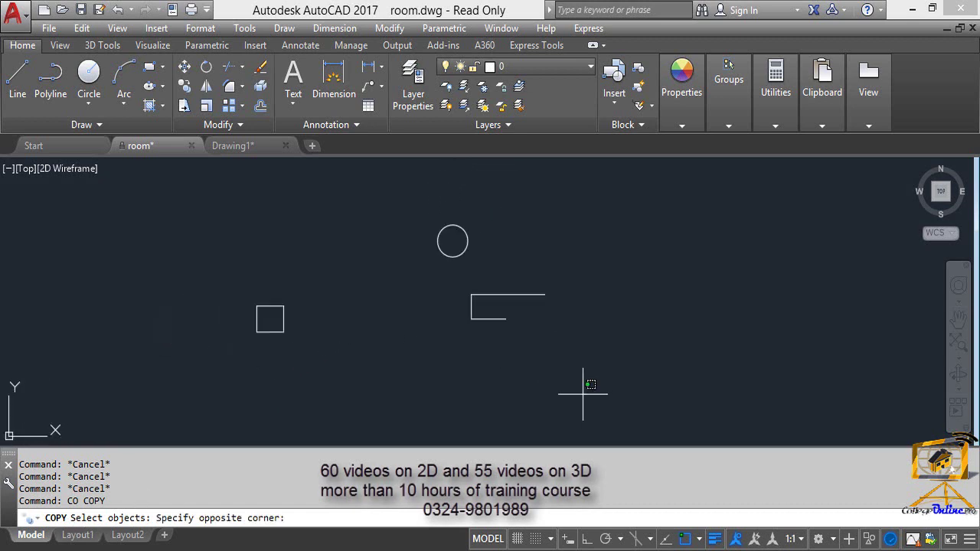
pyautogui.click(406, 200)
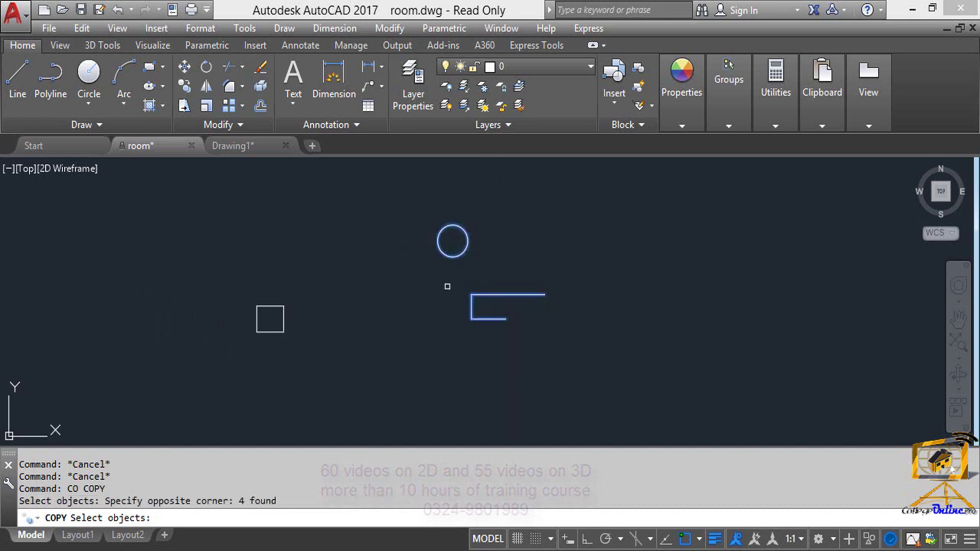
pyautogui.press('Return')
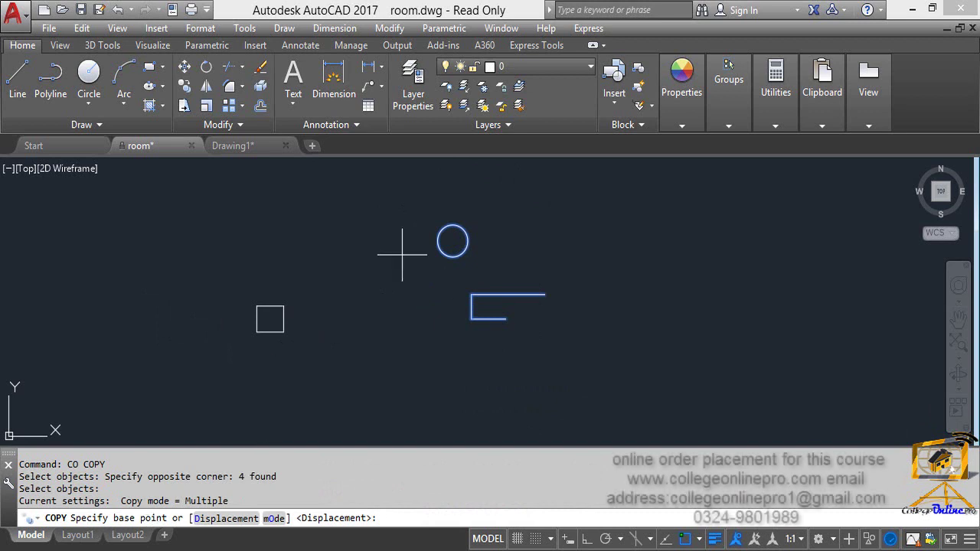
pyautogui.click(472, 294)
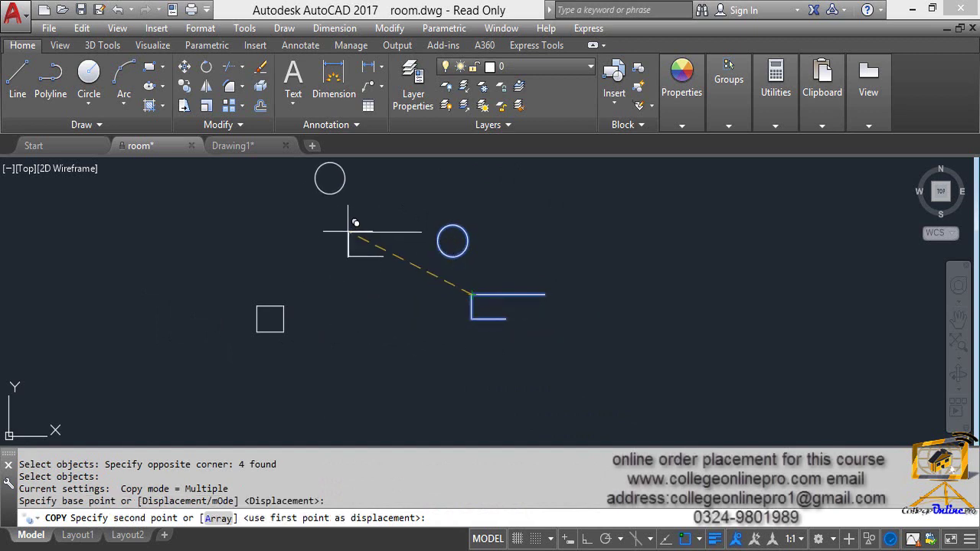
# Place five copies of the circle-and-line pair at different spots around the drawing
pyautogui.moveTo(350, 219); pyautogui.dragTo(270, 287, button='middle')
pyautogui.click(547, 230)
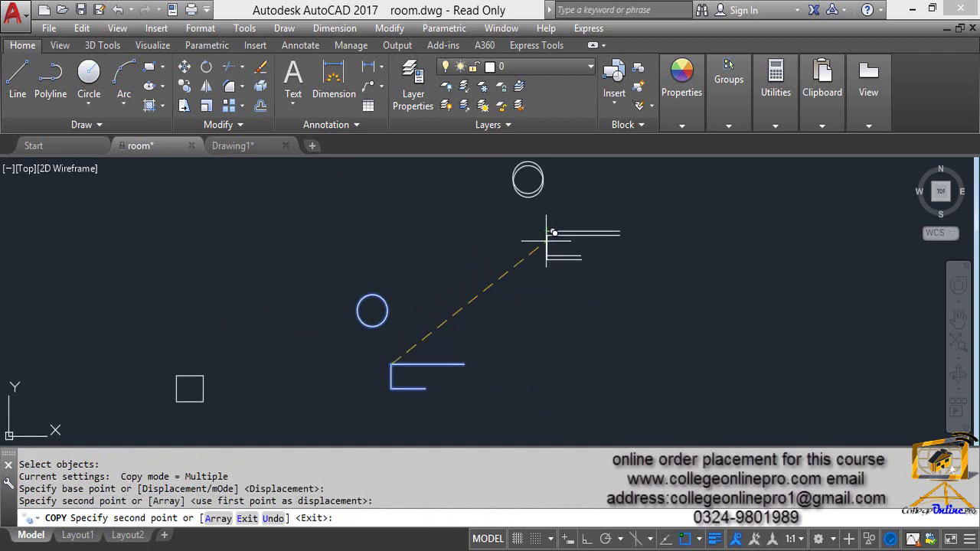
pyautogui.moveTo(339, 404); pyautogui.dragTo(452, 388, button='middle')
pyautogui.scroll(-3, 327, 271)
pyautogui.moveTo(327, 270); pyautogui.dragTo(337, 309, button='middle')
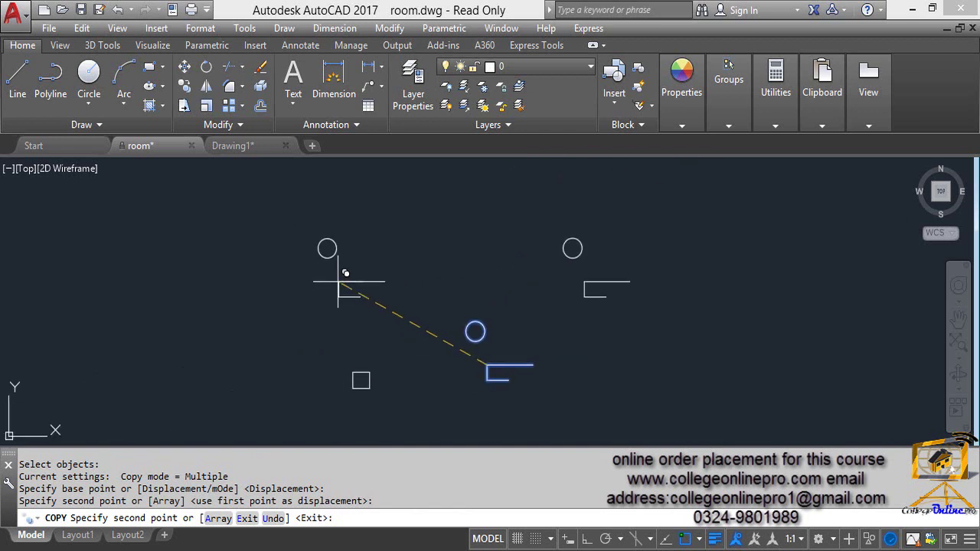
pyautogui.click(334, 273)
pyautogui.click(424, 215)
pyautogui.moveTo(493, 264); pyautogui.dragTo(415, 242, button='middle')
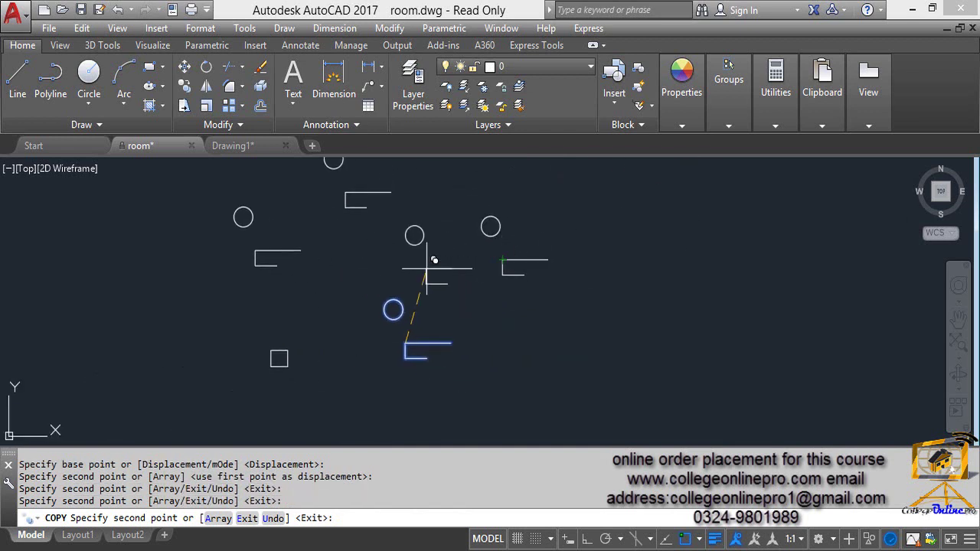
pyautogui.click(426, 272)
pyautogui.click(503, 367)
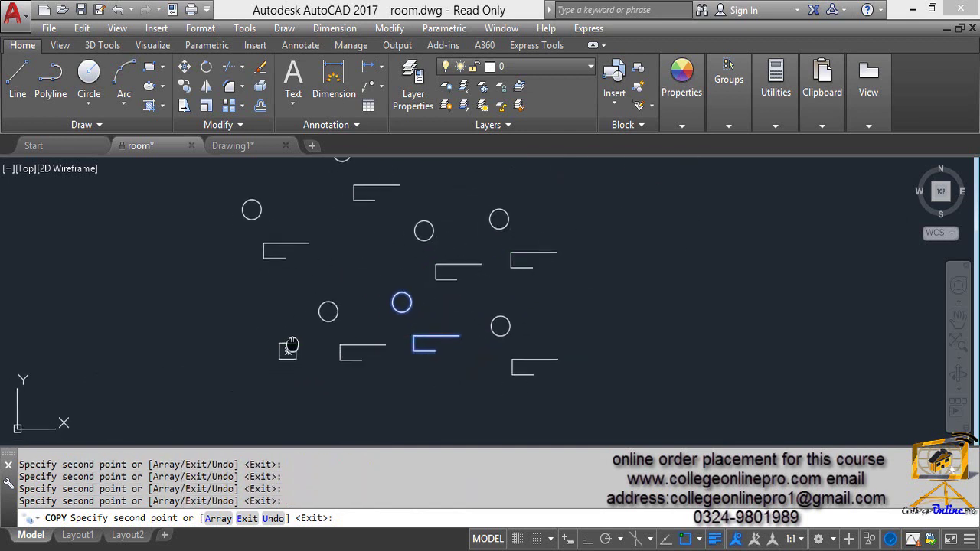
pyautogui.press('Escape')
pyautogui.moveTo(289, 345)
pyautogui.mouseDown(button='middle')
pyautogui.moveTo(343, 314)
pyautogui.moveTo(331, 352)
pyautogui.mouseUp(button='middle')
pyautogui.scroll(3, 343, 314)
pyautogui.press('Escape')
pyautogui.press('Escape')
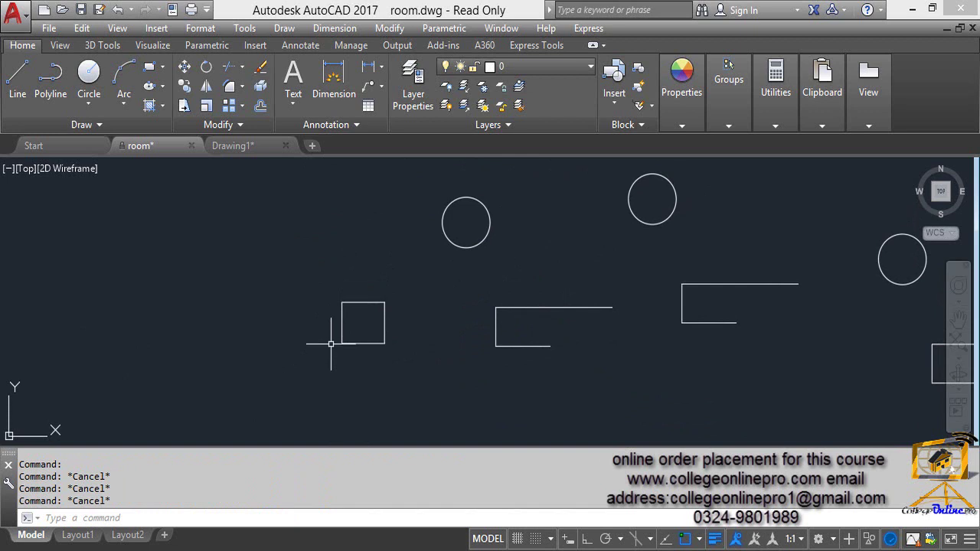
# Start MOVE, select the small square and use its corner as the base point
pyautogui.write('M')
pyautogui.press('Return')
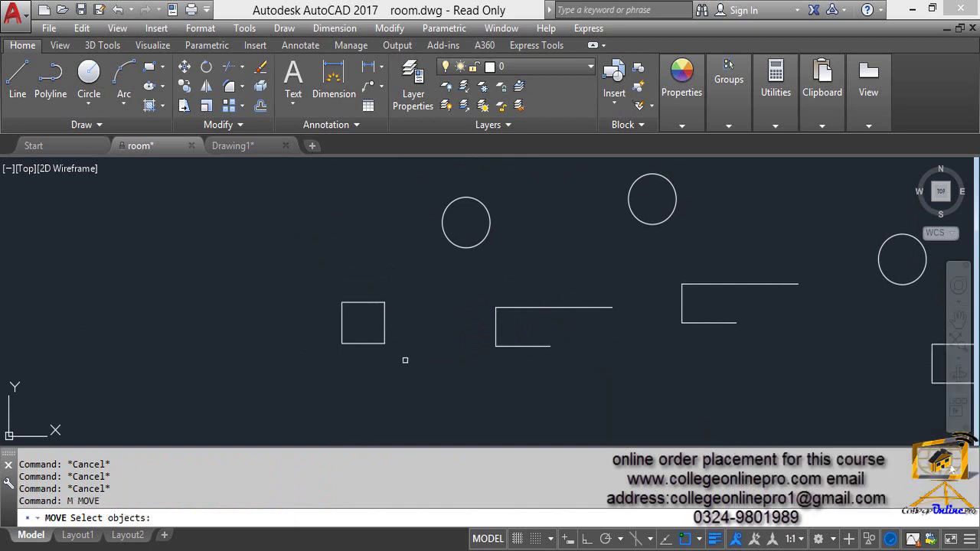
pyautogui.click(404, 357)
pyautogui.click(306, 282)
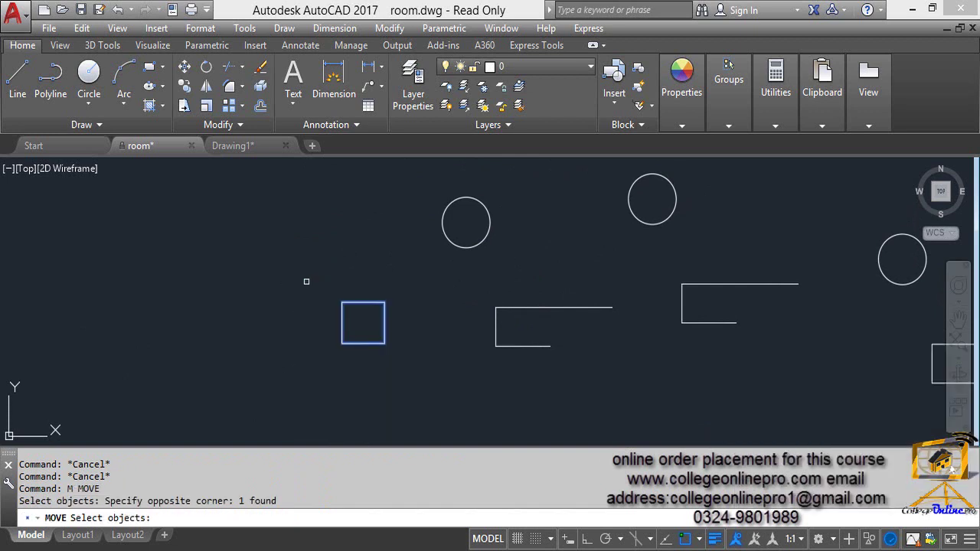
pyautogui.press('Return')
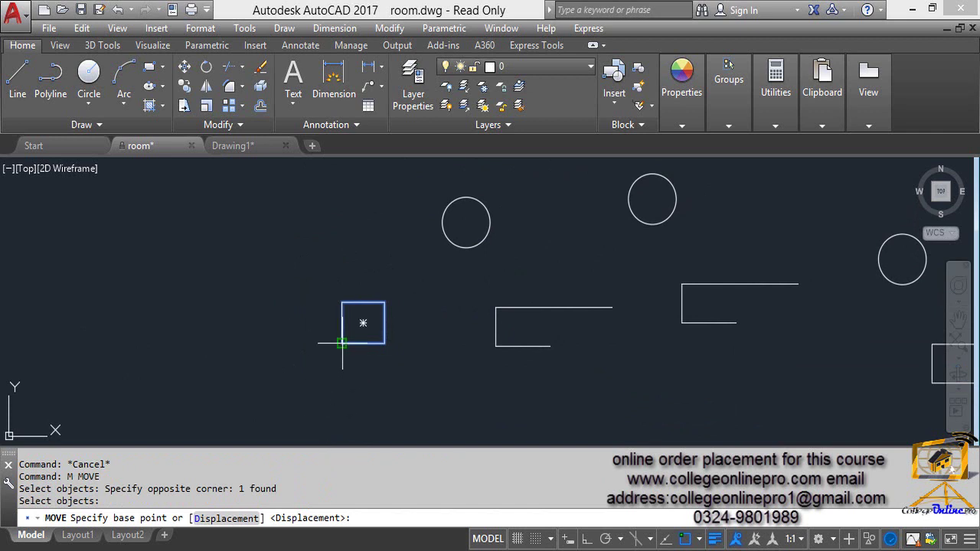
pyautogui.click(342, 343)
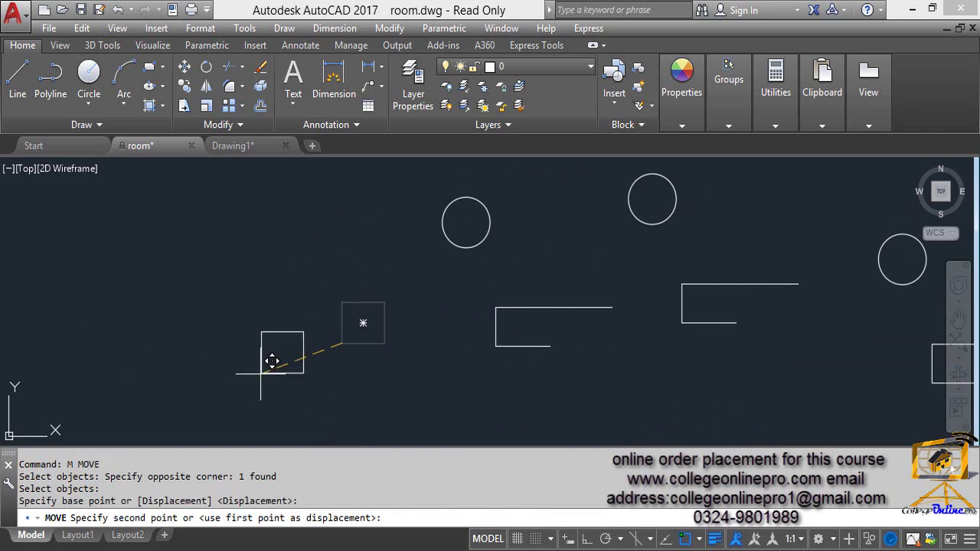
# Aim left with polar tracking and enter a 10' distance to shift the square
pyautogui.scroll(-3, 270, 355)
pyautogui.moveTo(269, 355); pyautogui.dragTo(358, 372, button='middle')
pyautogui.scroll(3, 382, 344)
pyautogui.scroll(2, 385, 349)
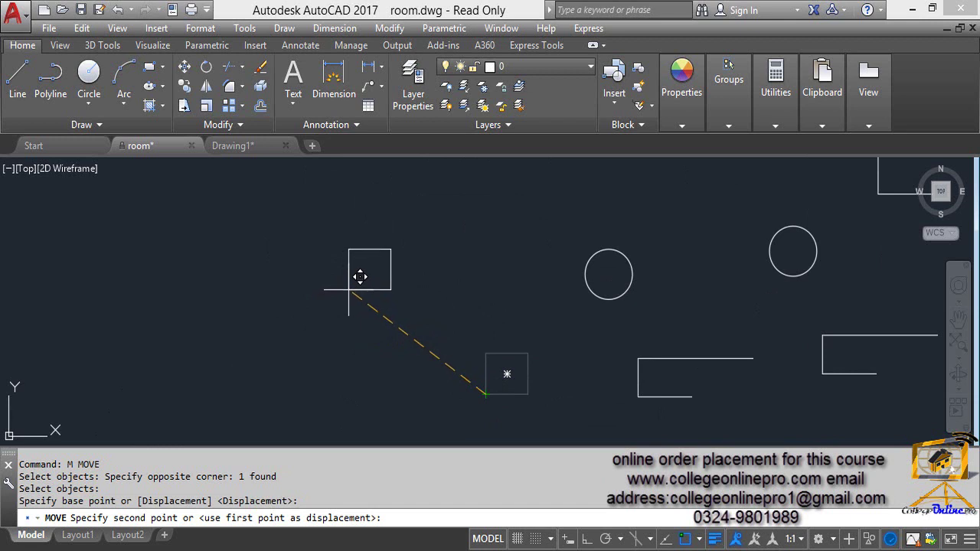
pyautogui.moveTo(450, 310); pyautogui.dragTo(424, 353, button='middle')
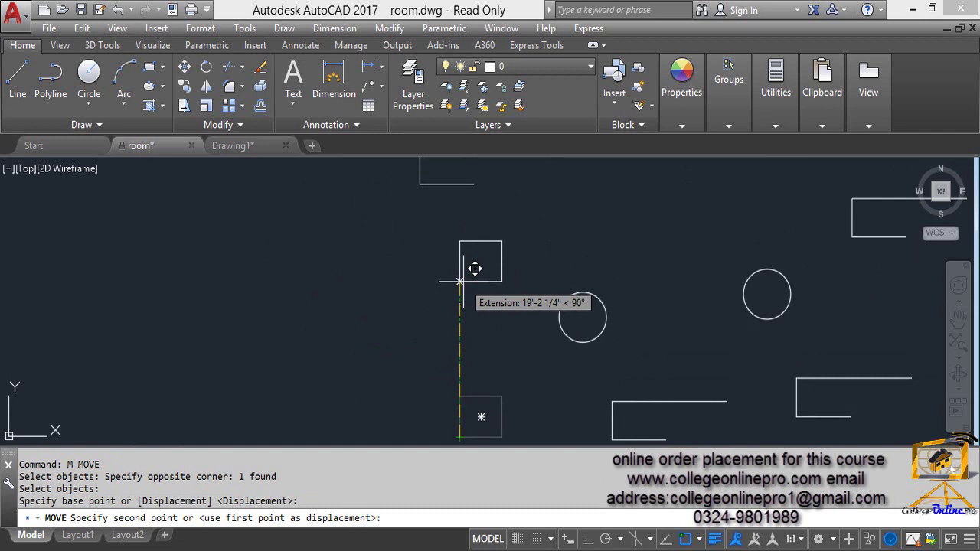
pyautogui.scroll(-3, 475, 268)
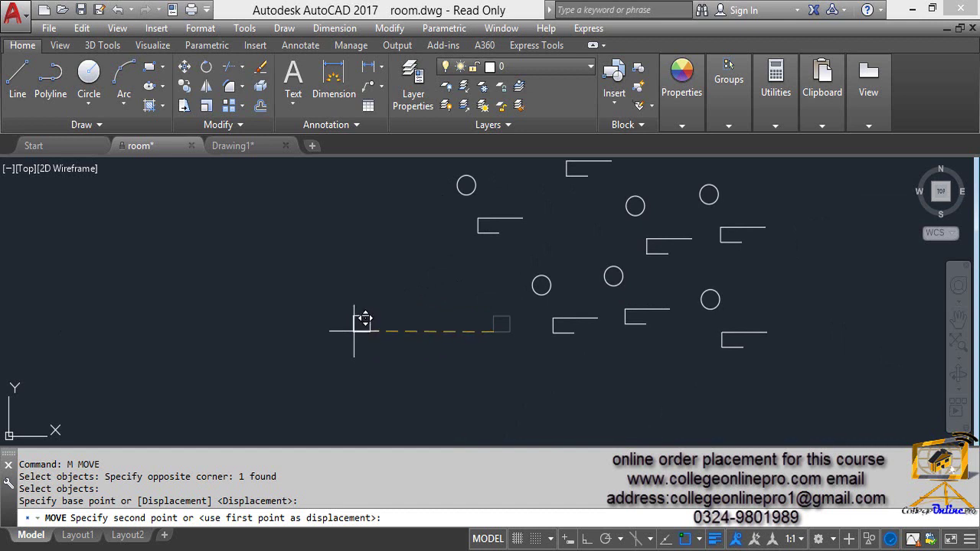
pyautogui.scroll(2, 364, 320)
pyautogui.write('10')
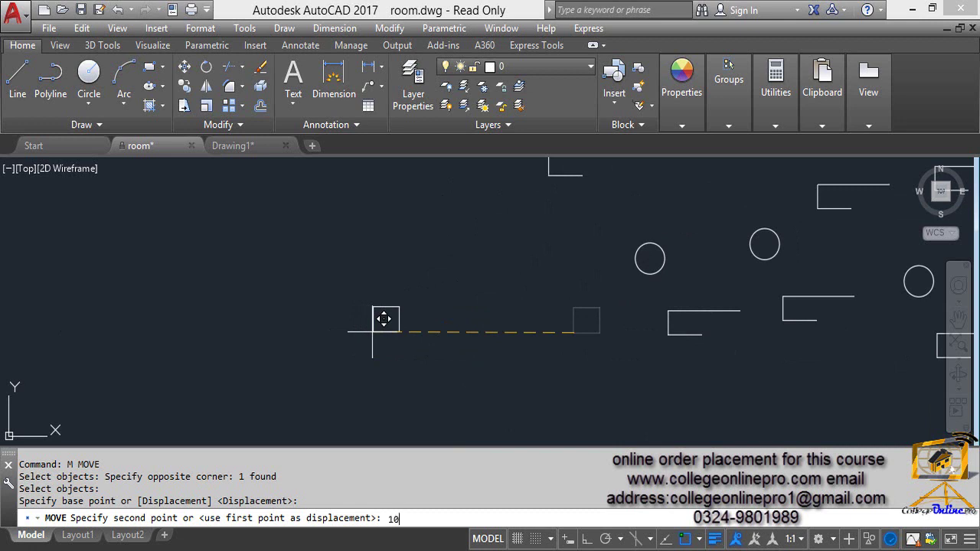
pyautogui.write("'")
pyautogui.press('Return')
pyautogui.scroll(1, 494, 325)
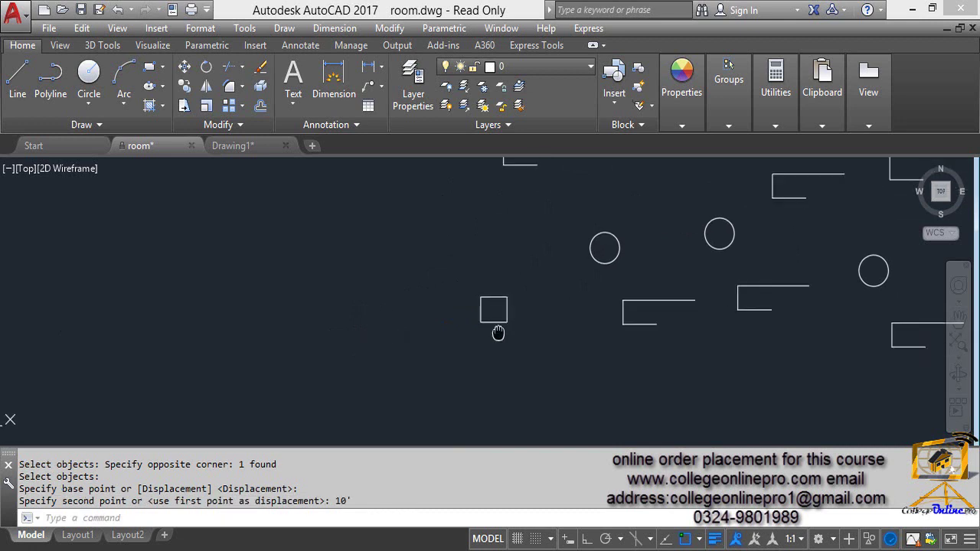
pyautogui.scroll(3, 491, 317)
pyautogui.moveTo(492, 317); pyautogui.dragTo(512, 300, button='middle')
pyautogui.press('Escape')
pyautogui.press('Escape')
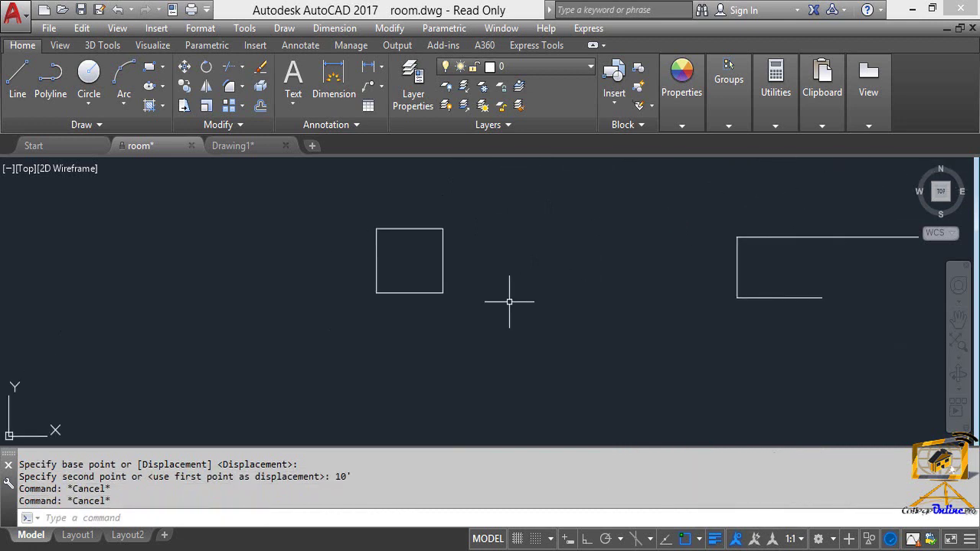
# Start MOVE, window-select the square and base it at its lower-left corner
pyautogui.write('m')
pyautogui.press('Return')
pyautogui.click(475, 329)
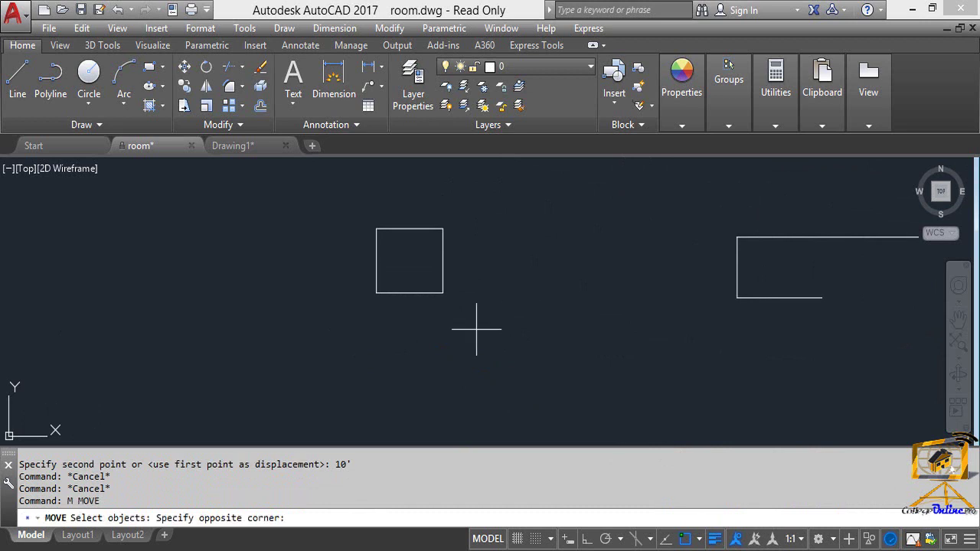
pyautogui.click(338, 203)
pyautogui.press('Return')
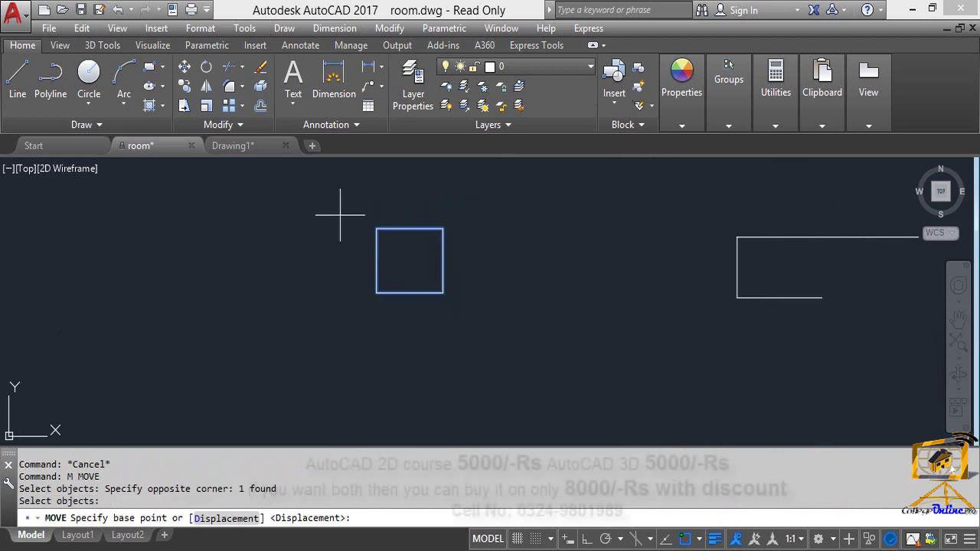
pyautogui.moveTo(383, 330); pyautogui.dragTo(416, 354, button='middle')
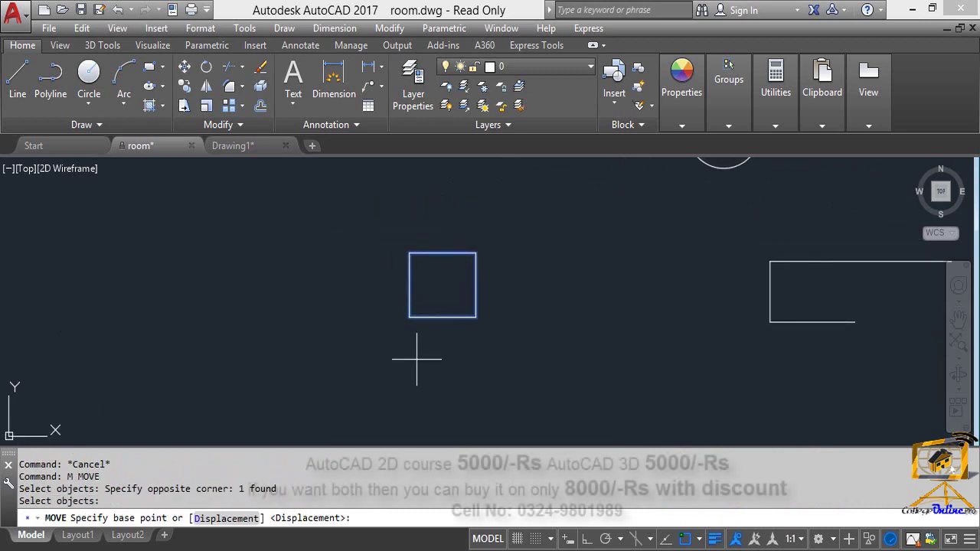
pyautogui.click(410, 316)
# Enter the relative displacement @-20',0,0 to shift the square 20 feet left
pyautogui.scroll(-4, 425, 314)
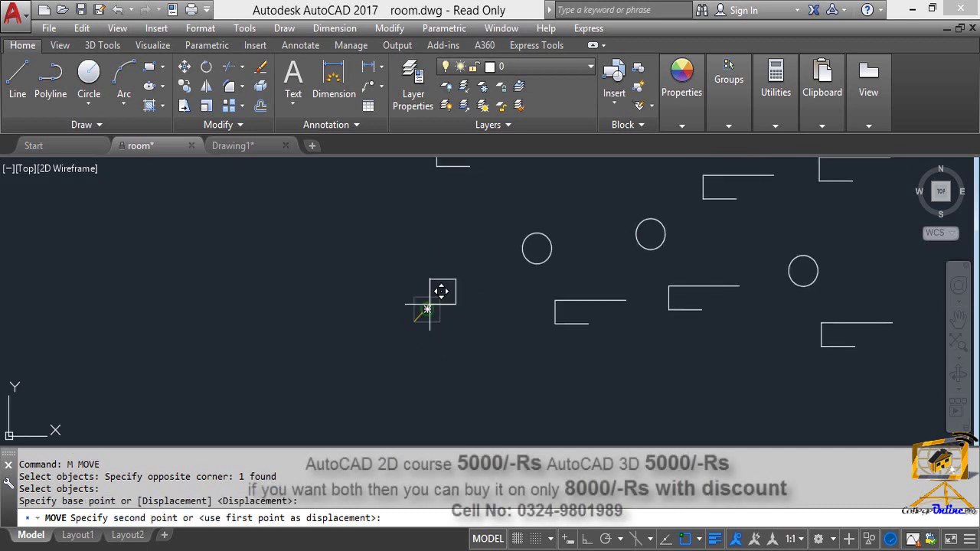
pyautogui.write('@')
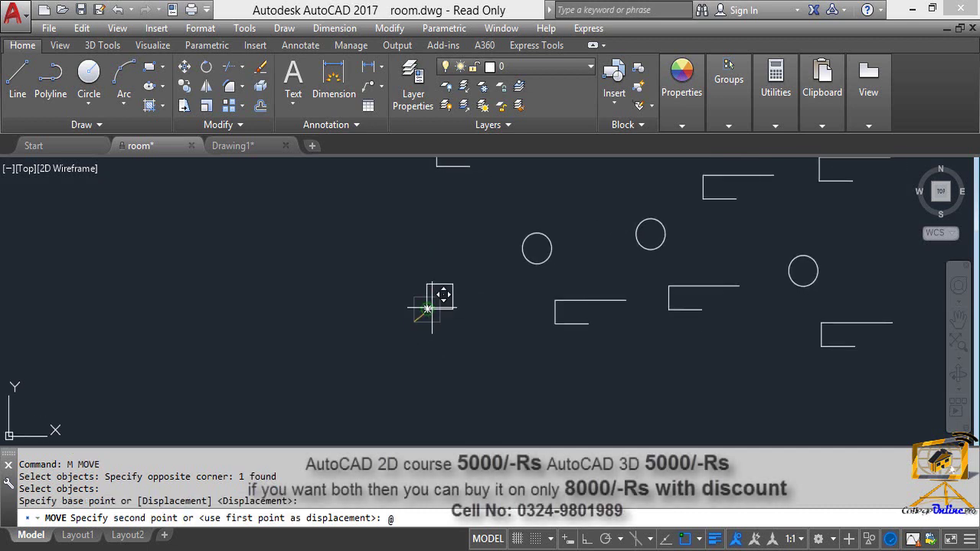
pyautogui.scroll(2, 438, 273)
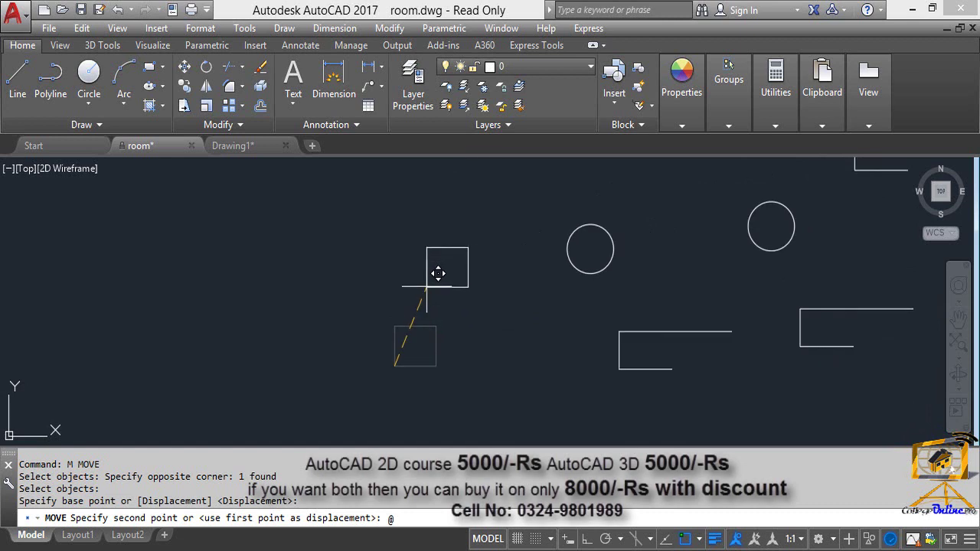
pyautogui.write('0,0,0')
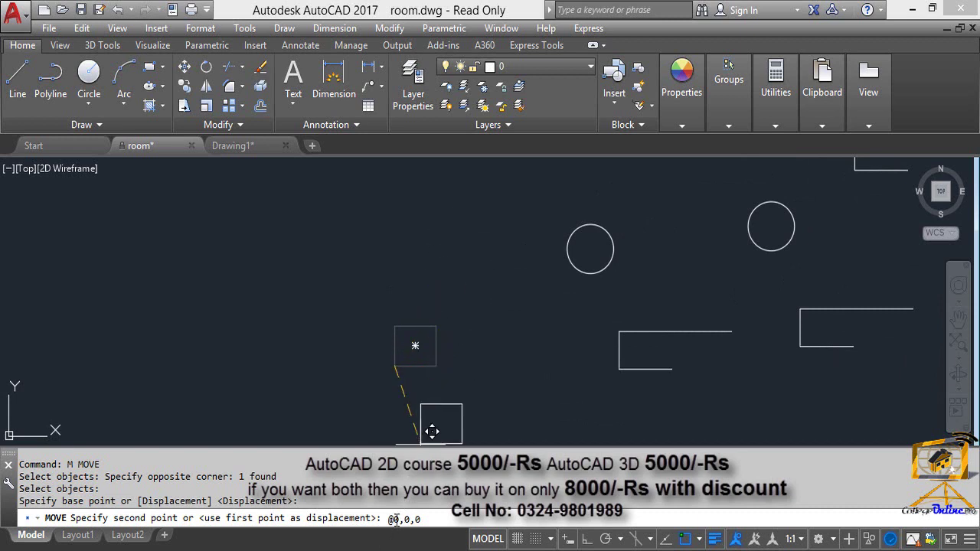
pyautogui.scroll(2, 413, 432)
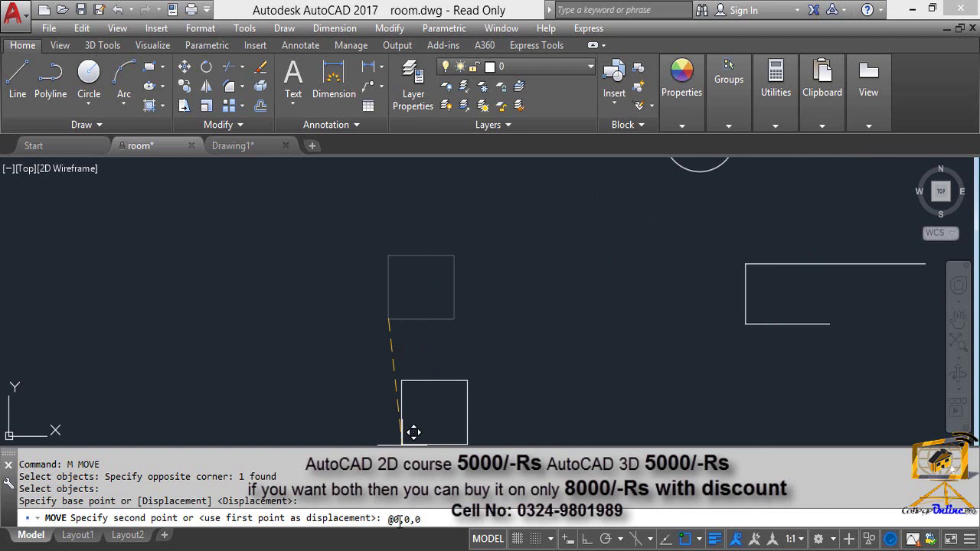
pyautogui.moveTo(420, 519); pyautogui.dragTo(412, 519)
pyautogui.moveTo(467, 242); pyautogui.dragTo(394, 292, button='middle')
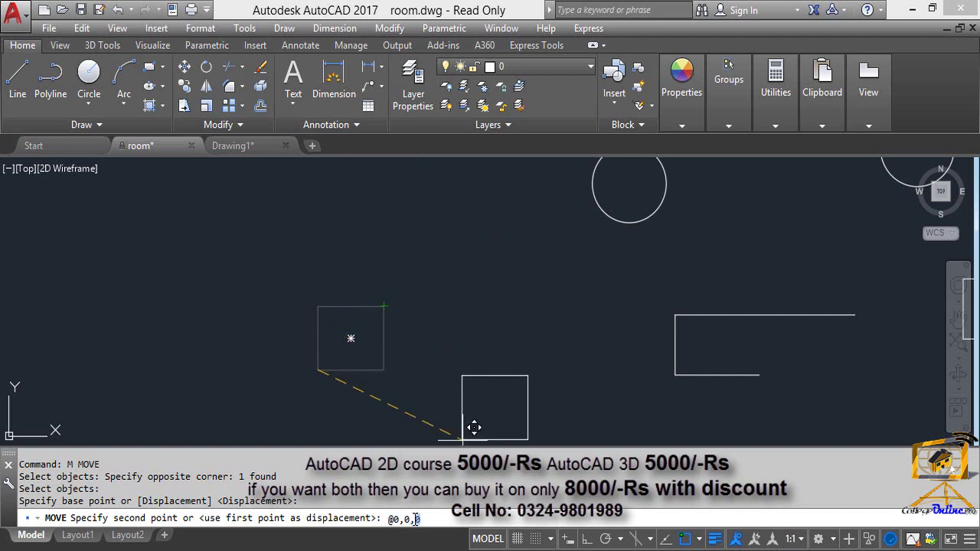
pyautogui.scroll(-3, 383, 291)
pyautogui.moveTo(368, 306); pyautogui.dragTo(413, 322, button='middle')
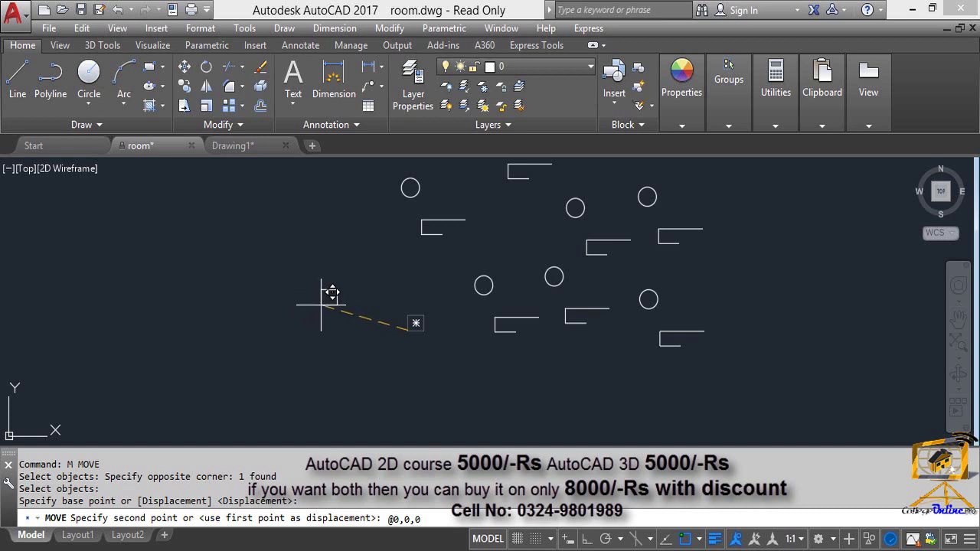
pyautogui.doubleClick(378, 520)
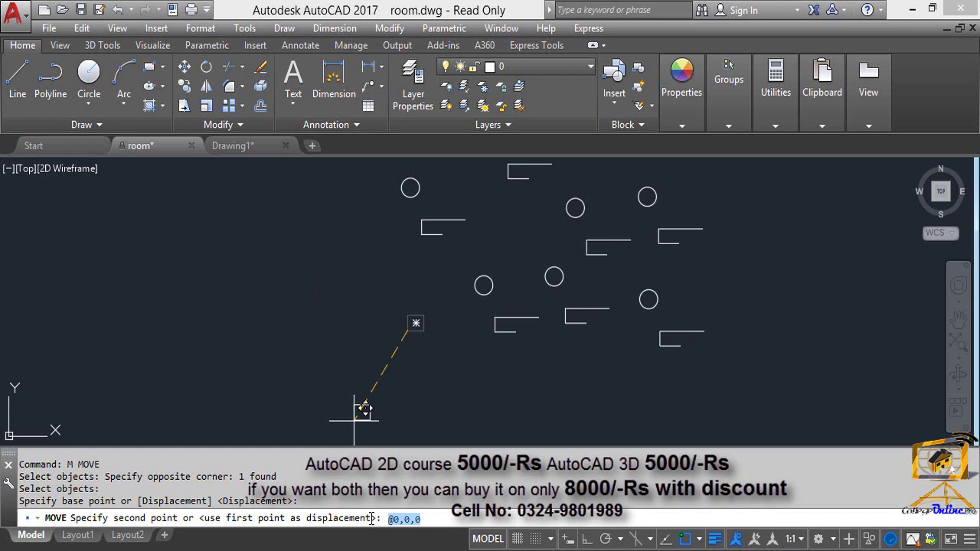
pyautogui.press('BackSpace')
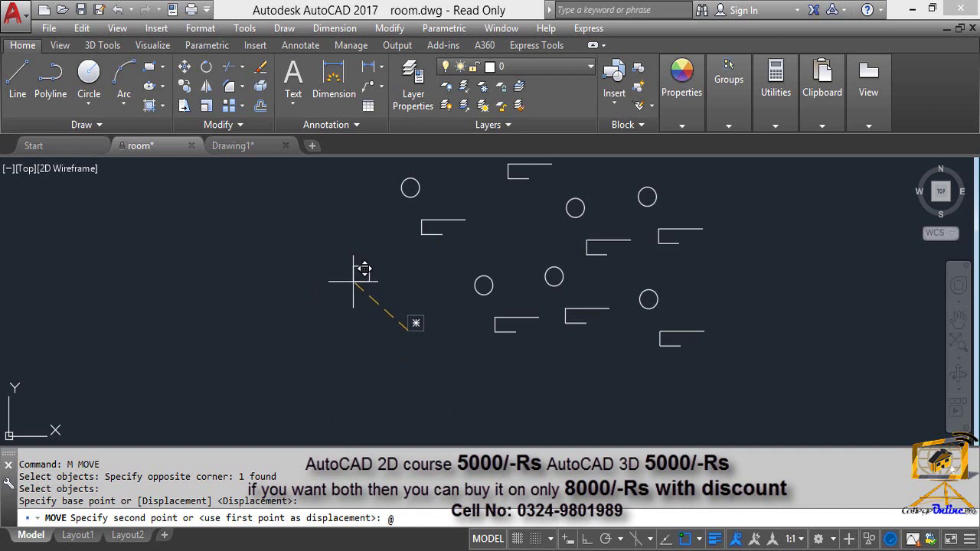
pyautogui.write("-20',0,0")
pyautogui.press('Return')
pyautogui.scroll(3, 360, 337)
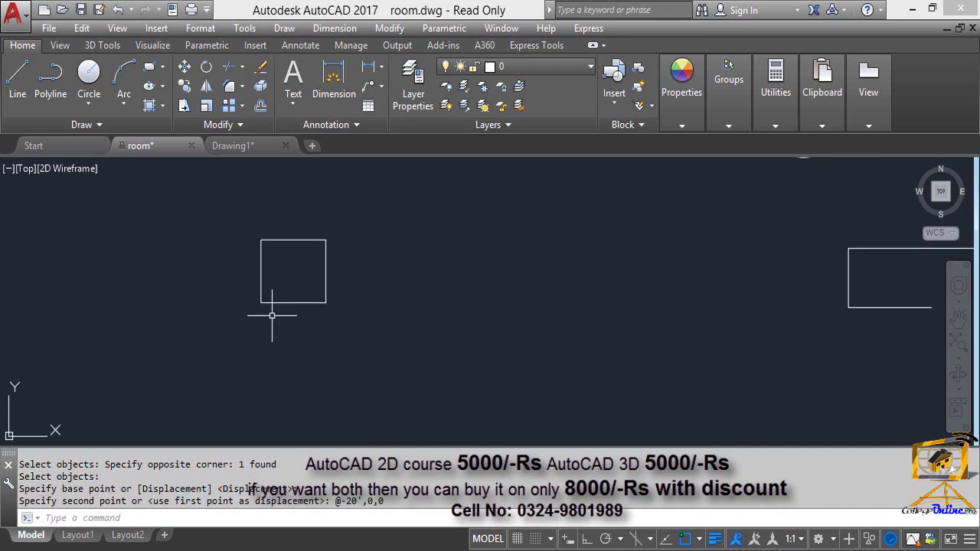
pyautogui.scroll(-2, 274, 316)
pyautogui.scroll(-1, 511, 302)
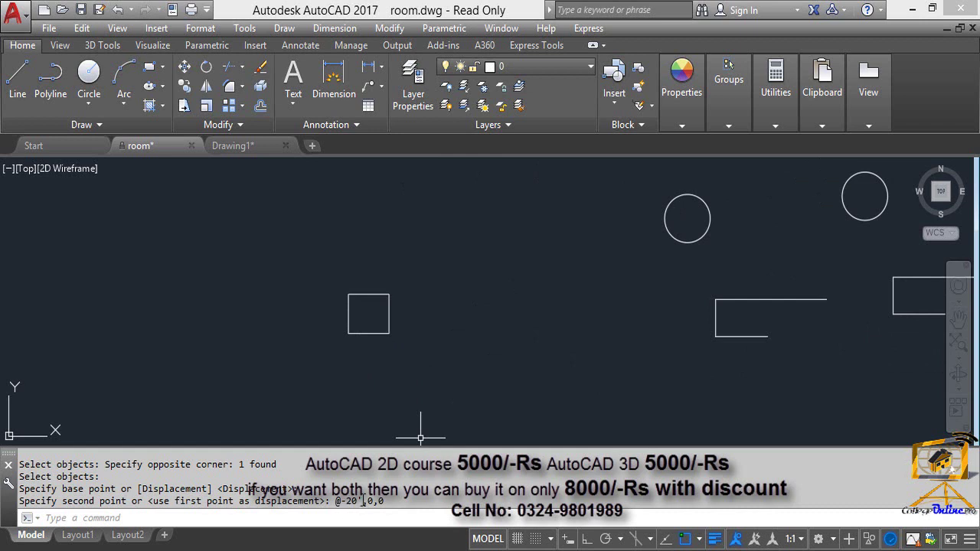
pyautogui.hotkey('ctrl', 'a')
pyautogui.click(337, 502)
pyautogui.scroll(-2, 354, 332)
pyautogui.scroll(-2, 258, 383)
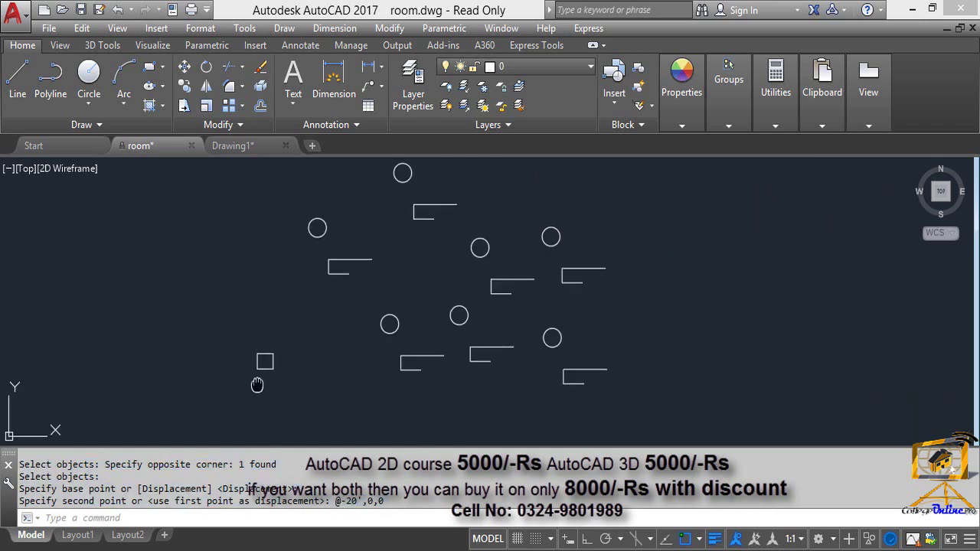
pyautogui.scroll(1, 335, 320)
pyautogui.scroll(1, 336, 314)
pyautogui.scroll(-4, 359, 306)
pyautogui.scroll(1, 383, 327)
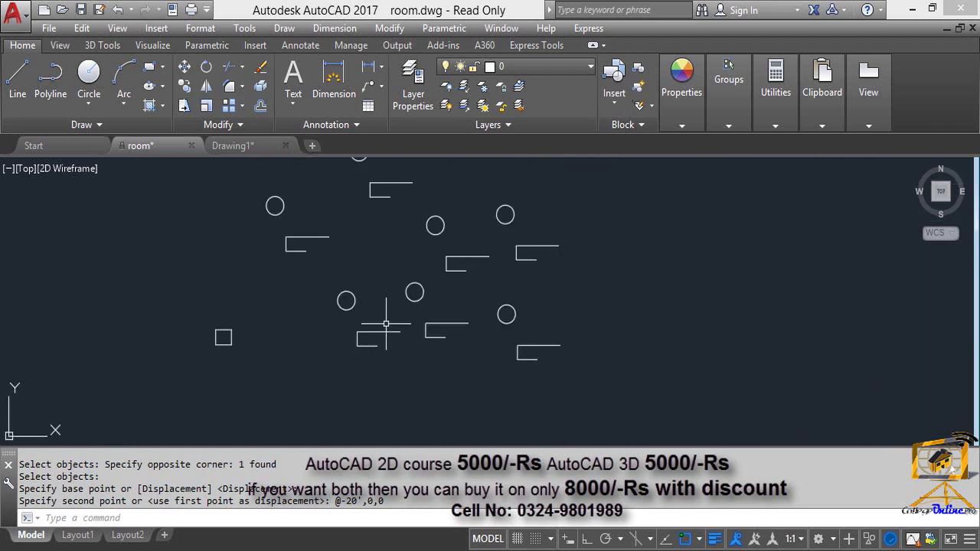
pyautogui.moveTo(383, 330); pyautogui.dragTo(388, 332, button='middle')
pyautogui.press('Escape')
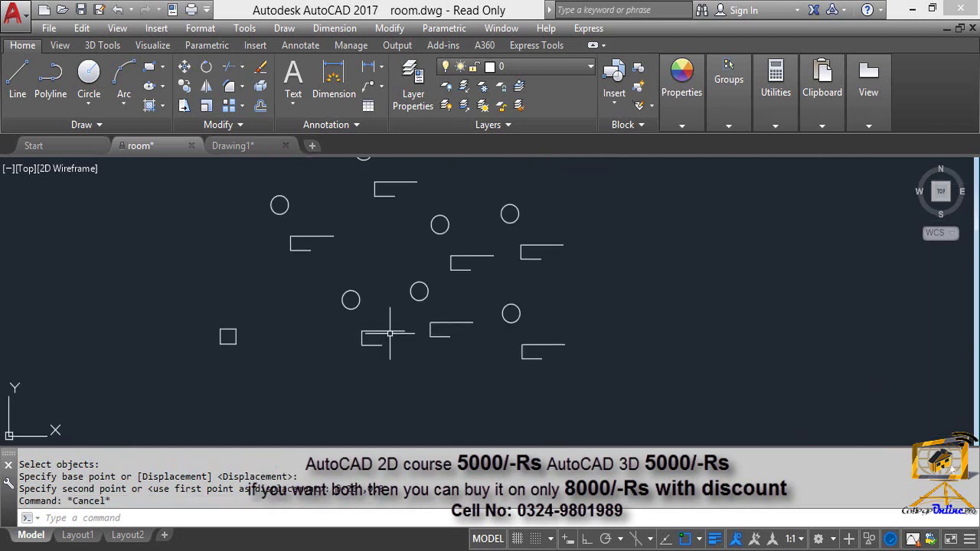